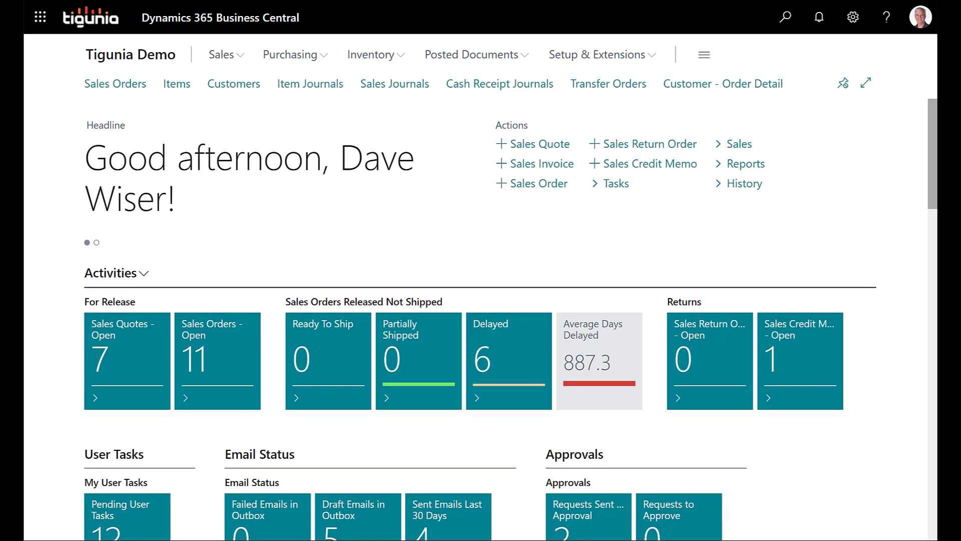
- Find the Deferral Templates page by searching for "deferr" and open the SL12MO template card
left_click(785, 20)
type("deferr")
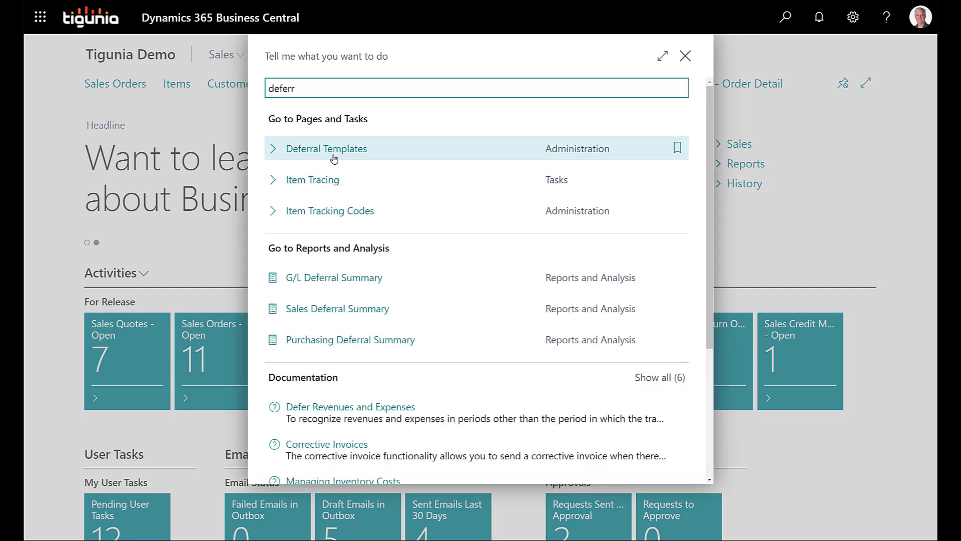
left_click(334, 159)
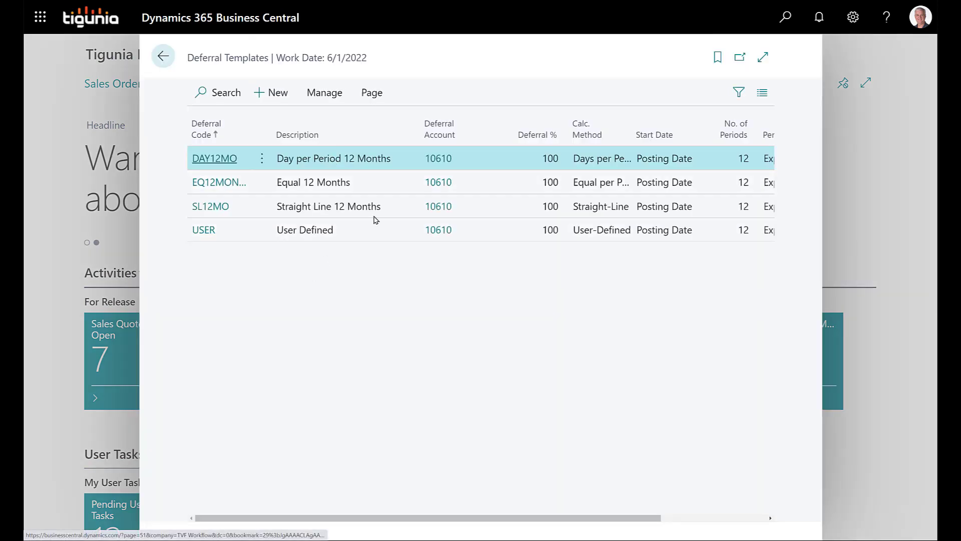
left_click(240, 211)
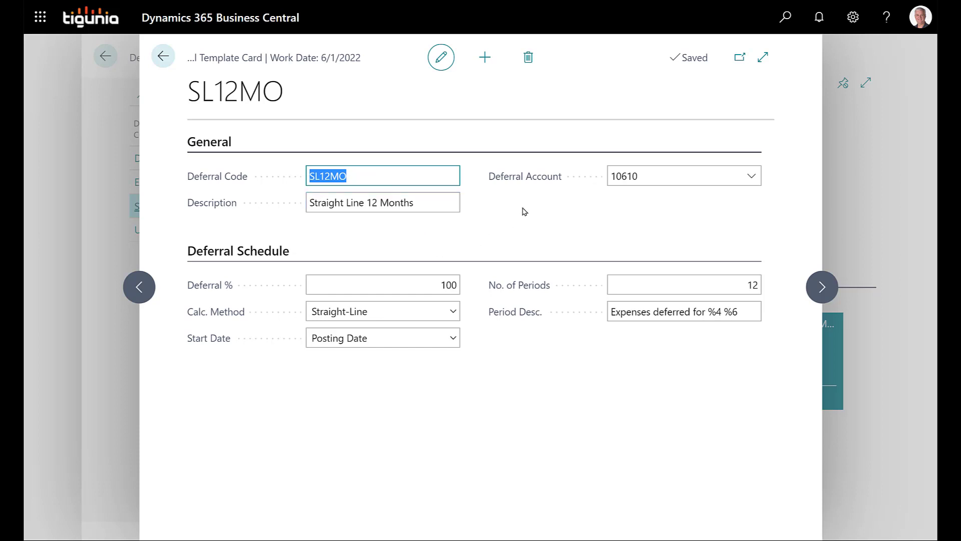
- Review the calculation method, start date and number of periods settings on the SL12MO card, and return to the template list
mouse_move(535, 185)
left_click(453, 313)
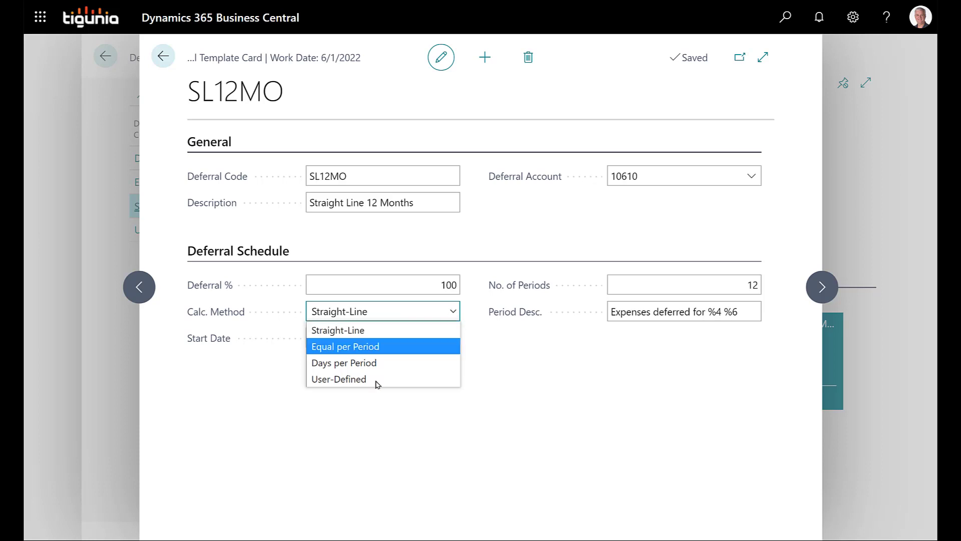
left_click(301, 418)
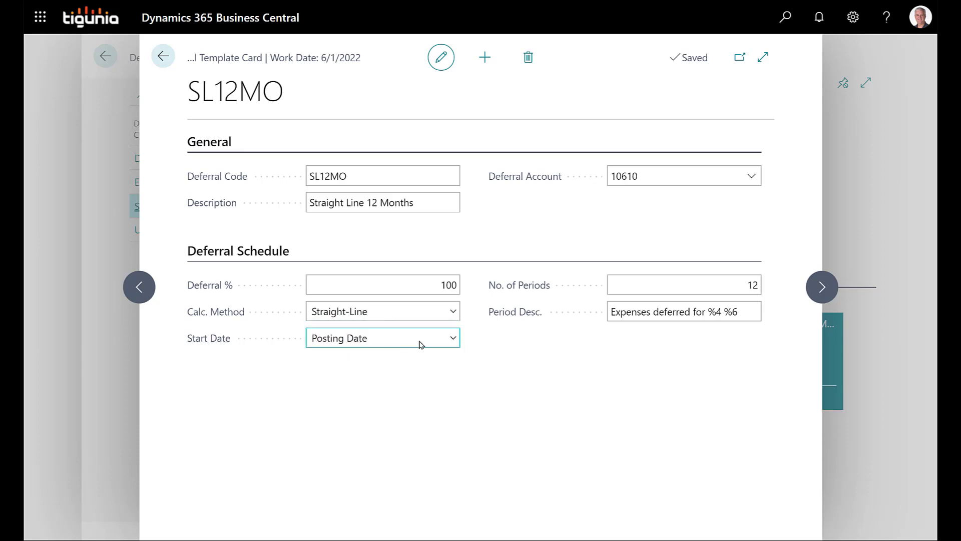
left_click(452, 339)
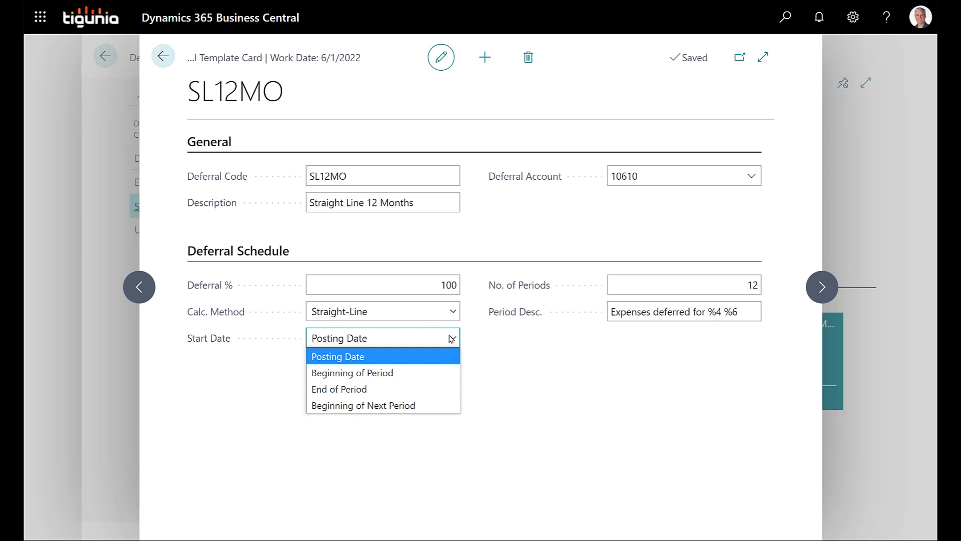
left_click(565, 332)
left_click(719, 290)
left_click(769, 288)
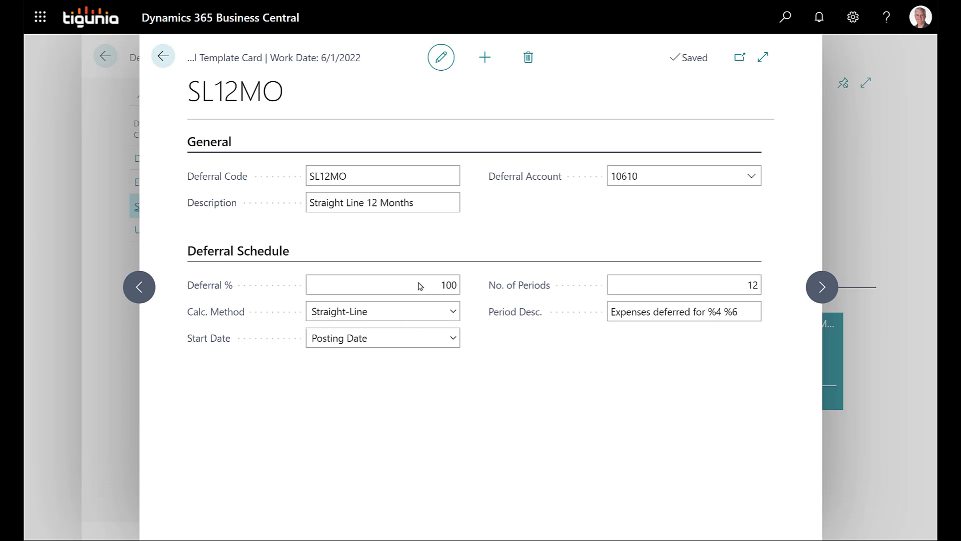
left_click(166, 59)
left_click(164, 58)
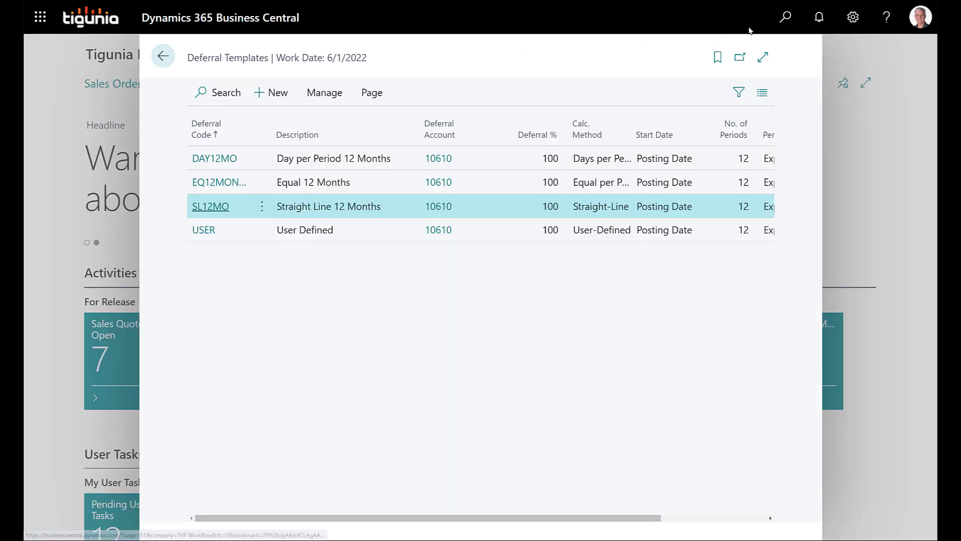
- Find the Purchase Invoices list by searching for "purch inv" and open the London Postmaster invoice
left_click(781, 20)
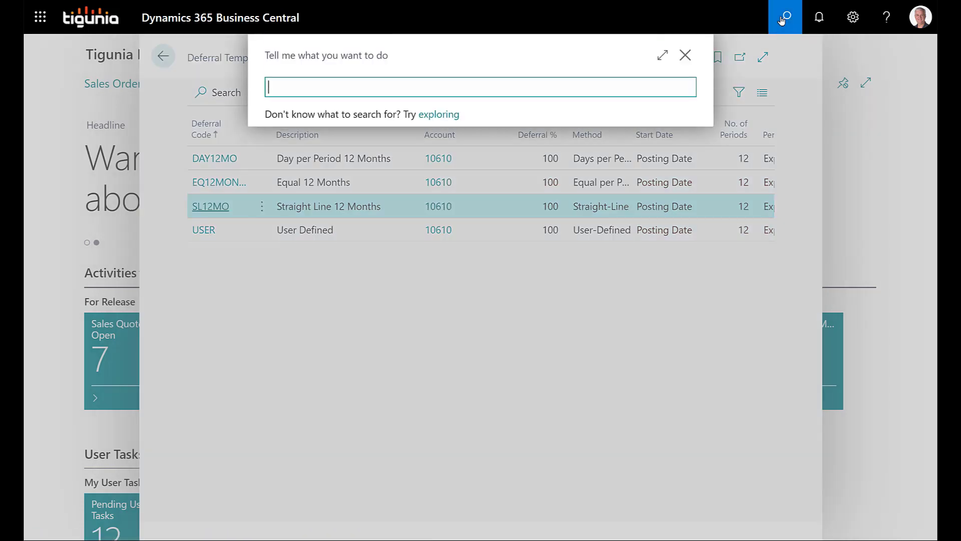
type("purch inv")
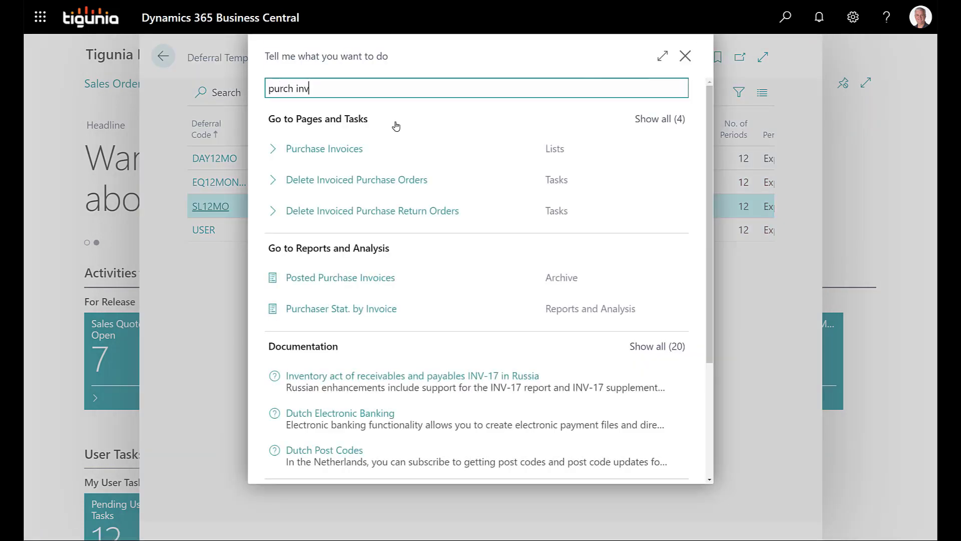
left_click(325, 153)
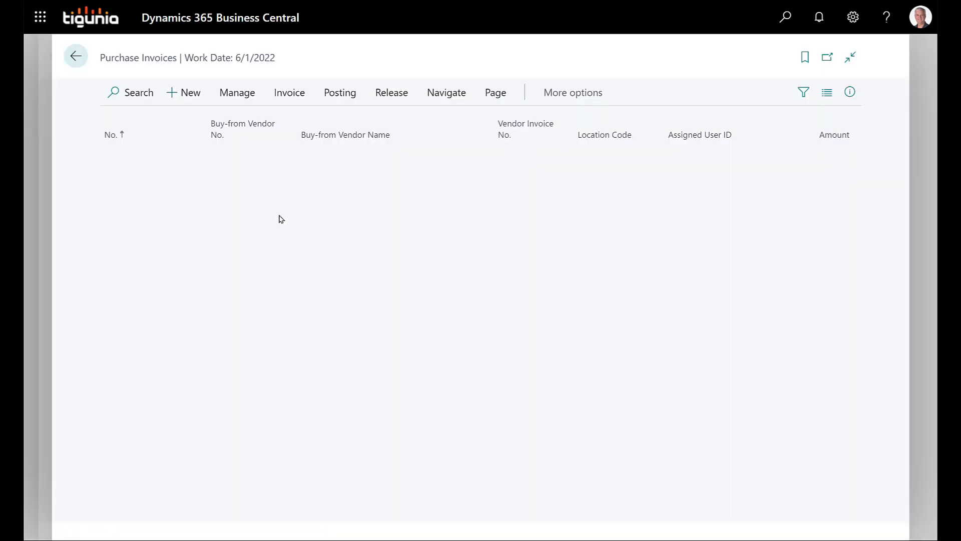
left_click(131, 497)
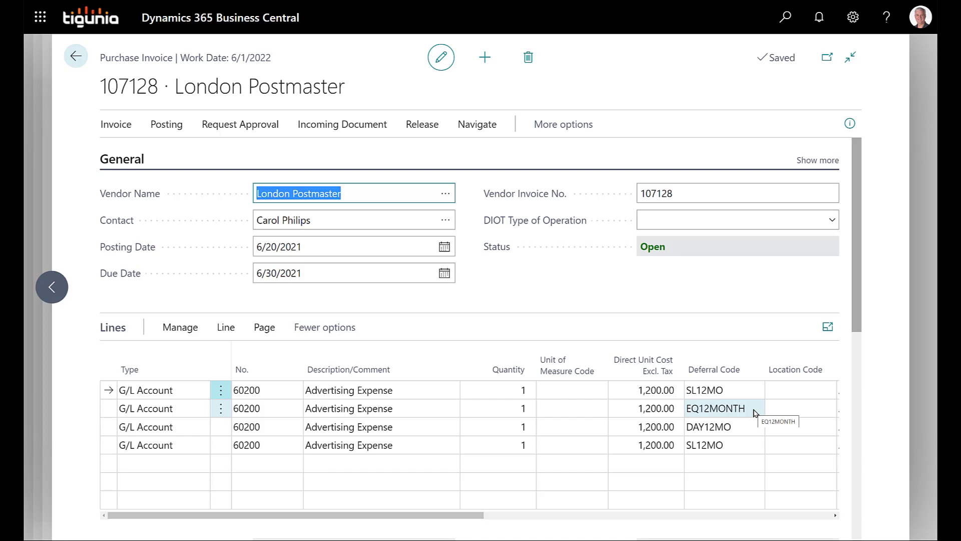
- Set the deferral code of the fourth Advertising Expense line to USER
left_click(741, 446)
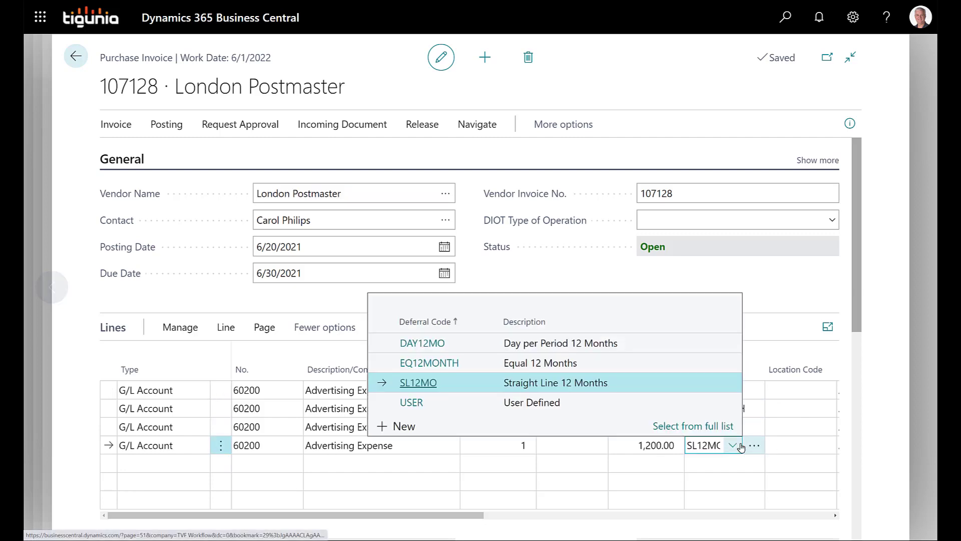
type("udree")
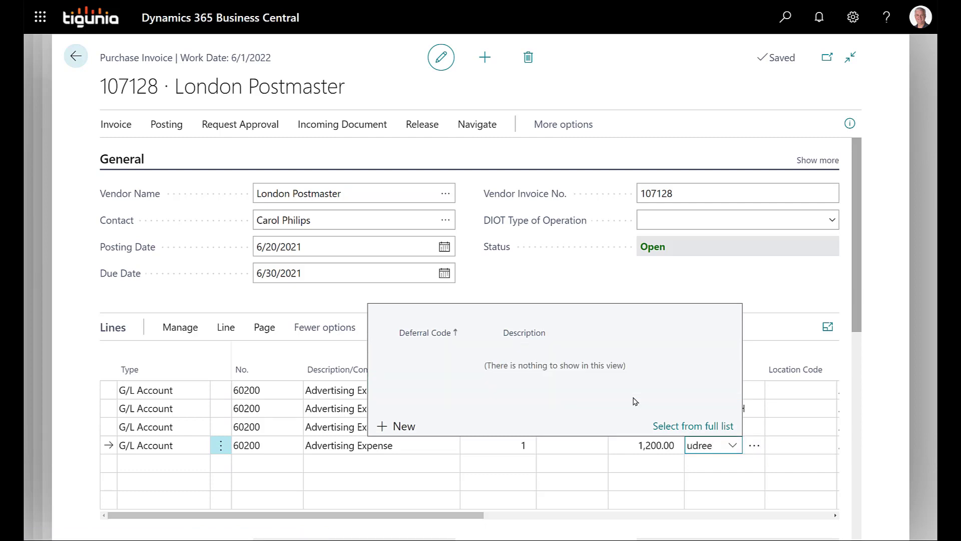
key("BackSpace")
key("BackSpace")
type("er")
left_click(428, 359)
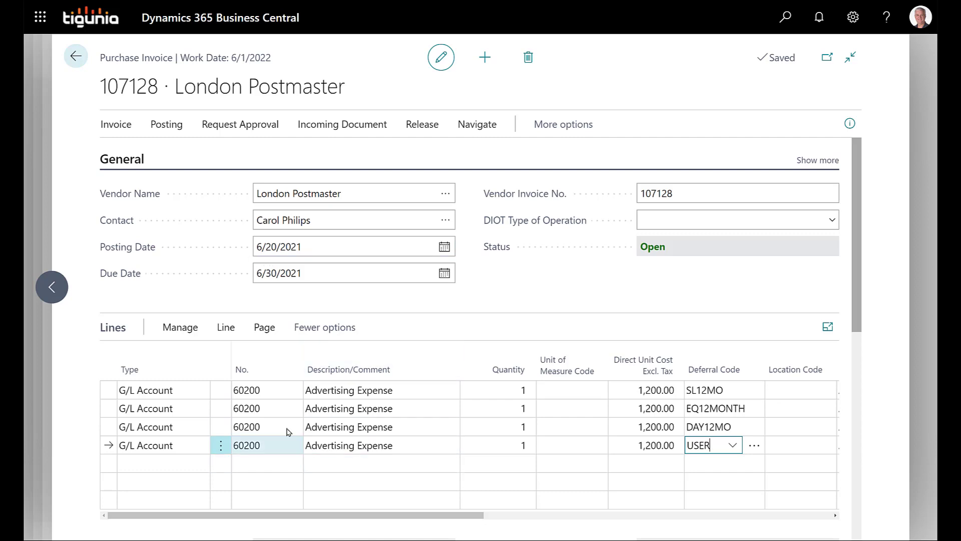
- Open the deferral schedule of the first invoice line, which uses deferral code SL12MO
left_click(288, 394)
left_click(359, 391)
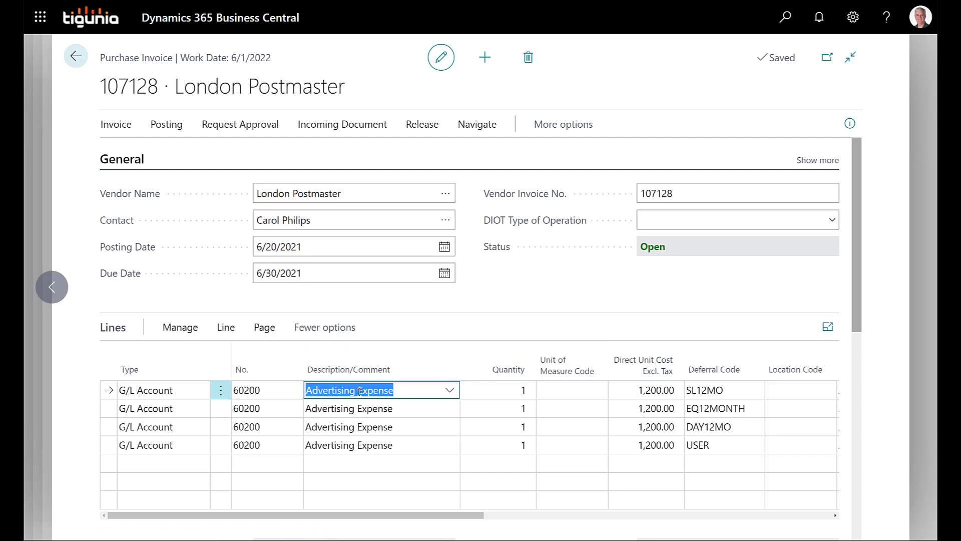
left_click(226, 328)
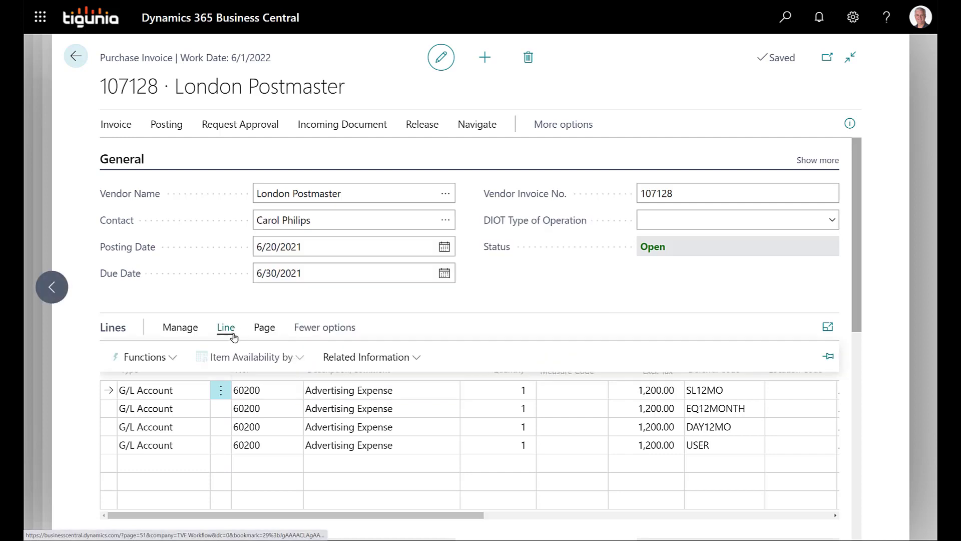
left_click(349, 357)
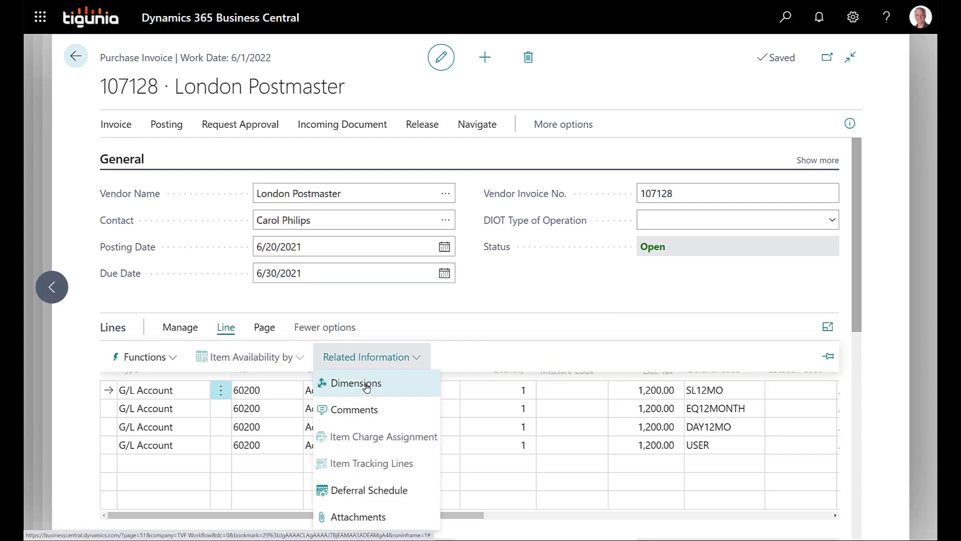
left_click(361, 491)
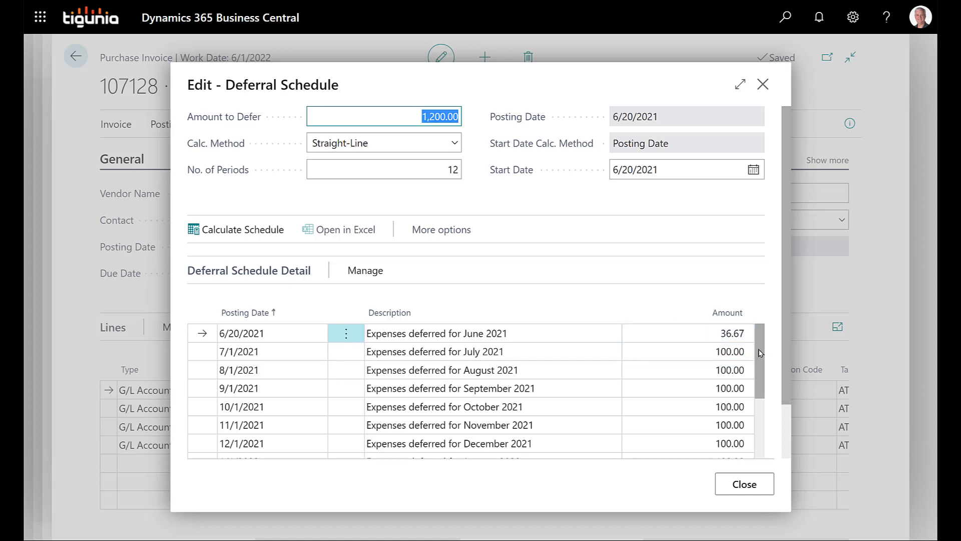
- Examine the monthly amounts of the straight-line deferral schedule from the first to the last period, and close it
left_click_drag(759, 353, 747, 439)
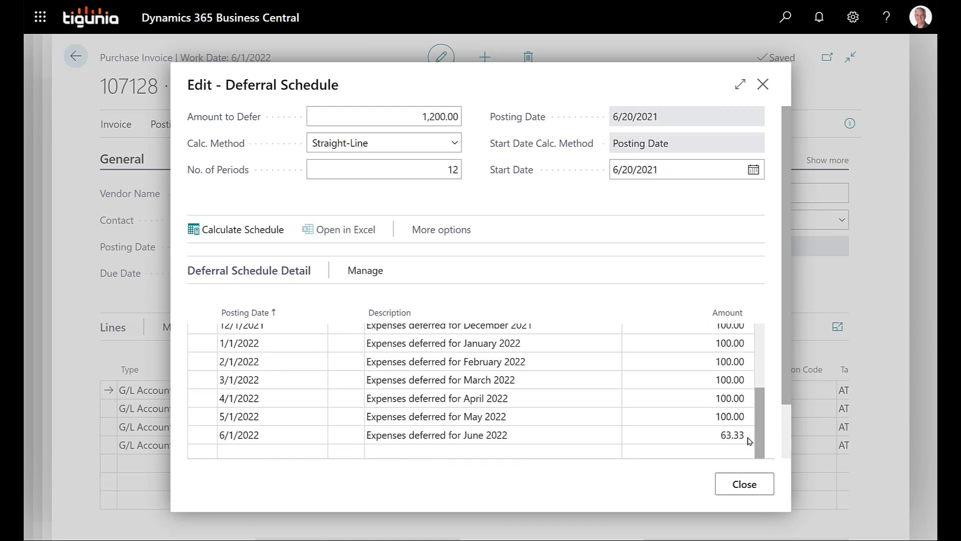
left_click(684, 440)
left_click(524, 363)
left_click(671, 399)
left_click(686, 378)
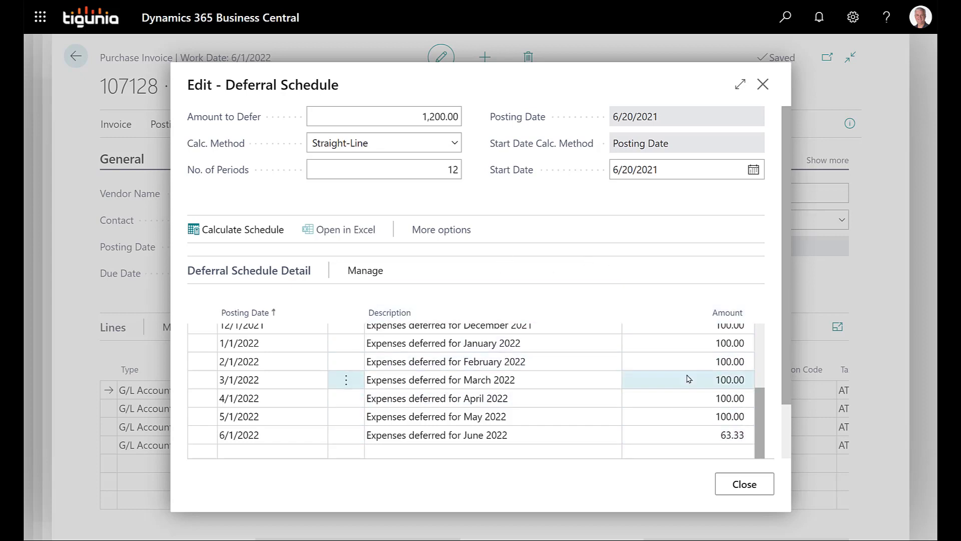
scroll(685, 379, "up", 2)
left_click(687, 345)
left_click(687, 385)
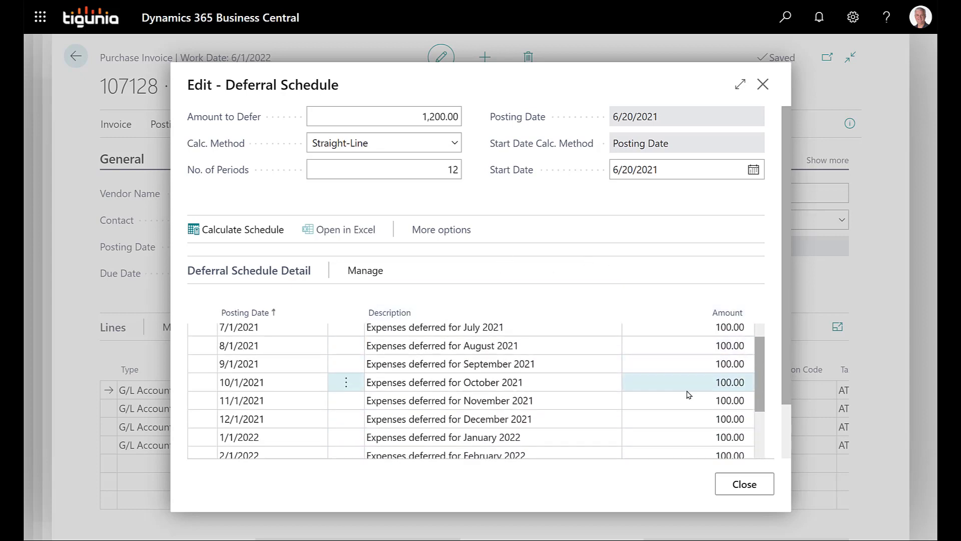
left_click(687, 420)
left_click(690, 438)
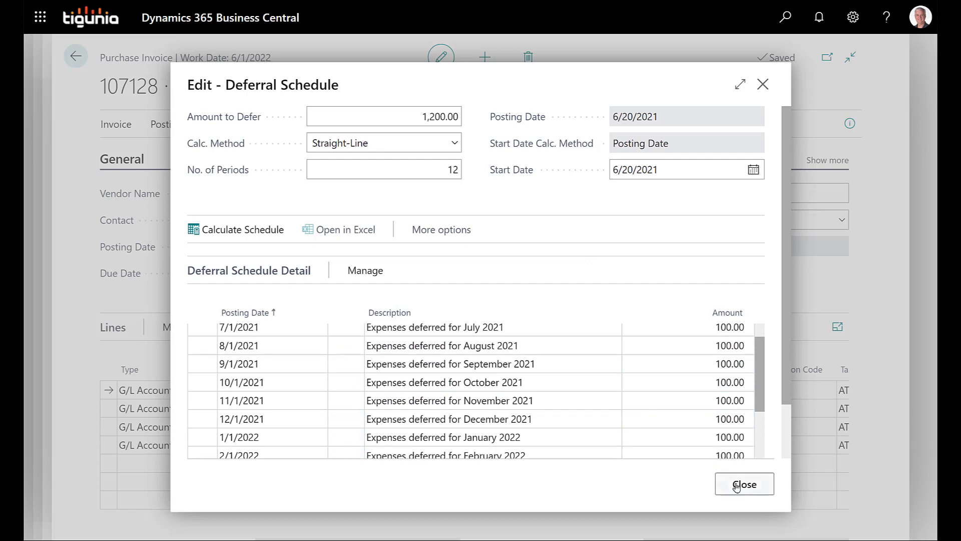
left_click(717, 480)
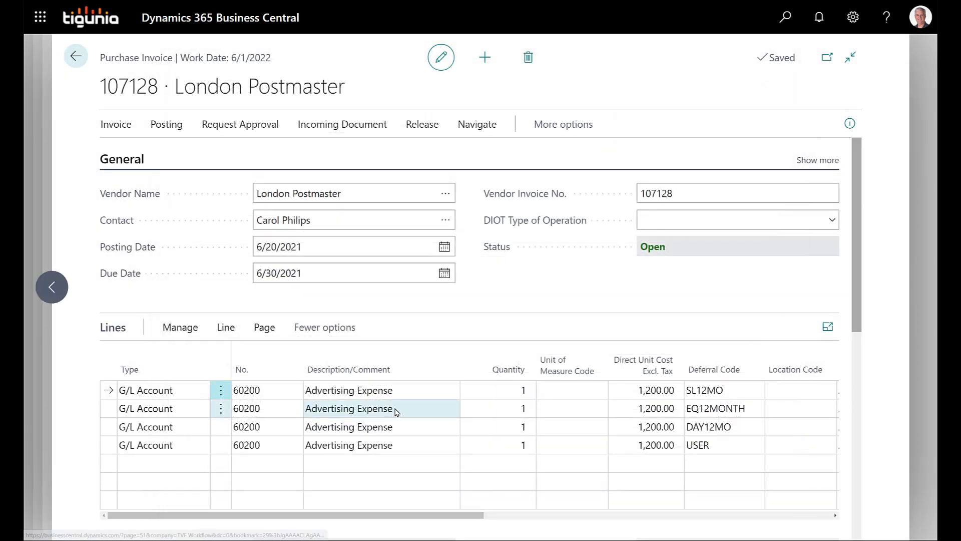
- Review the deferral schedule of the second invoice line, with code EQ12MONTH, through its last period and close it
left_click(372, 408)
left_click(225, 329)
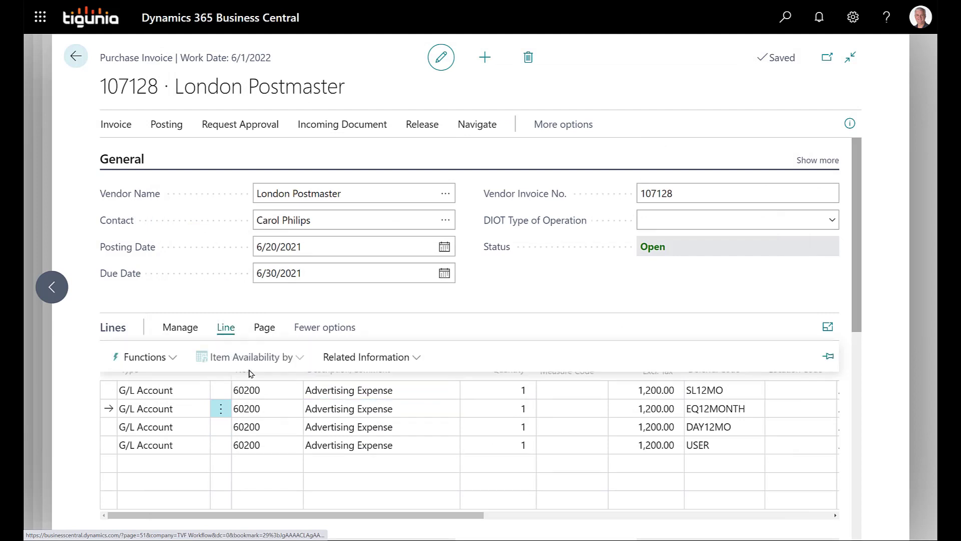
left_click(365, 356)
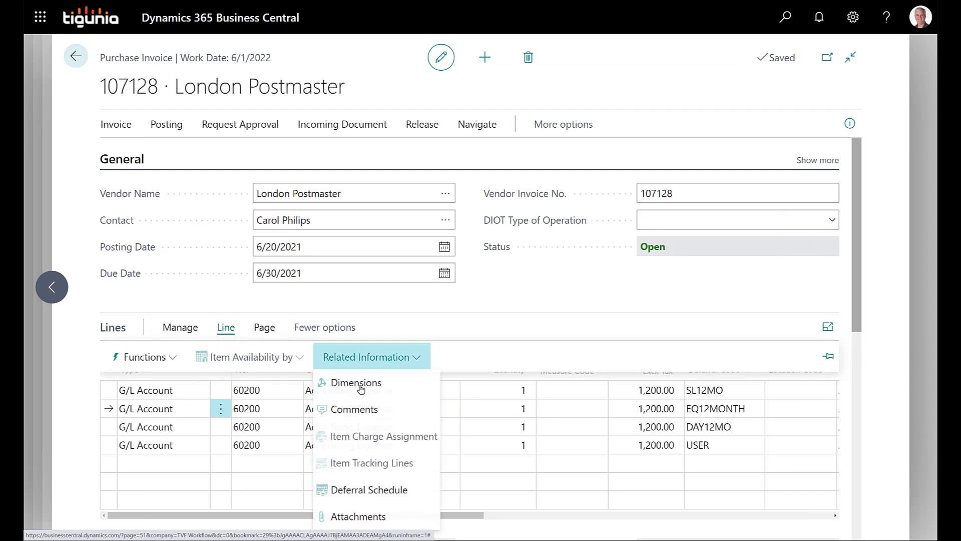
left_click(381, 492)
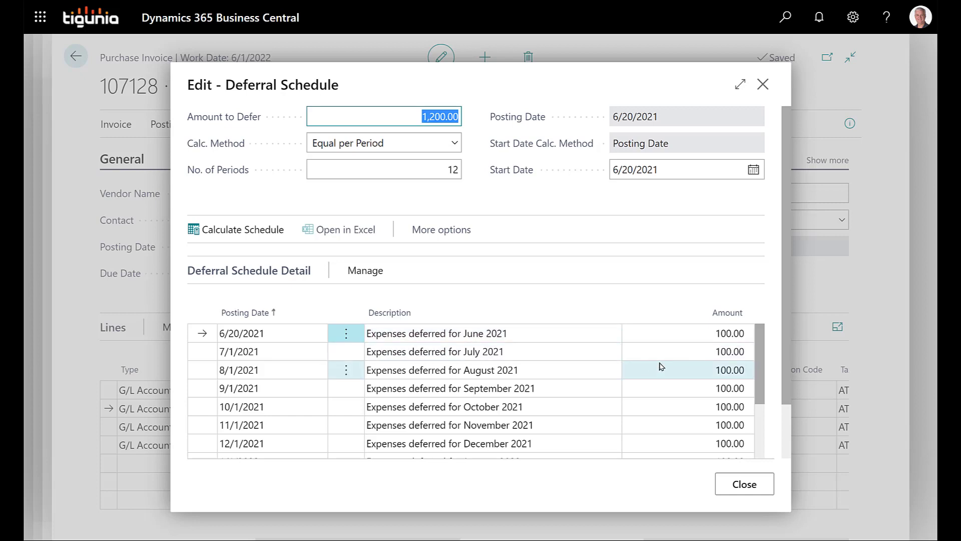
scroll(660, 365, "down", 3)
scroll(659, 365, "down", 2)
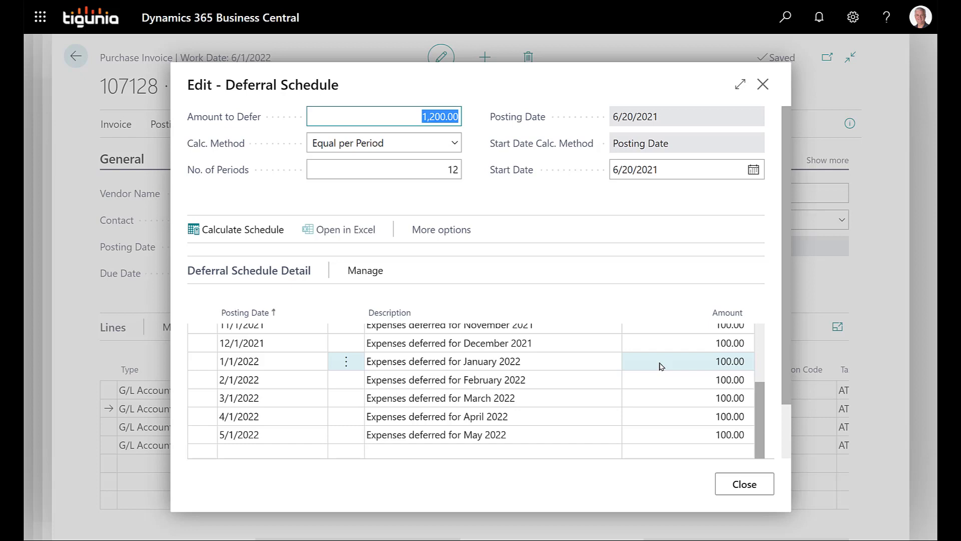
left_click(731, 481)
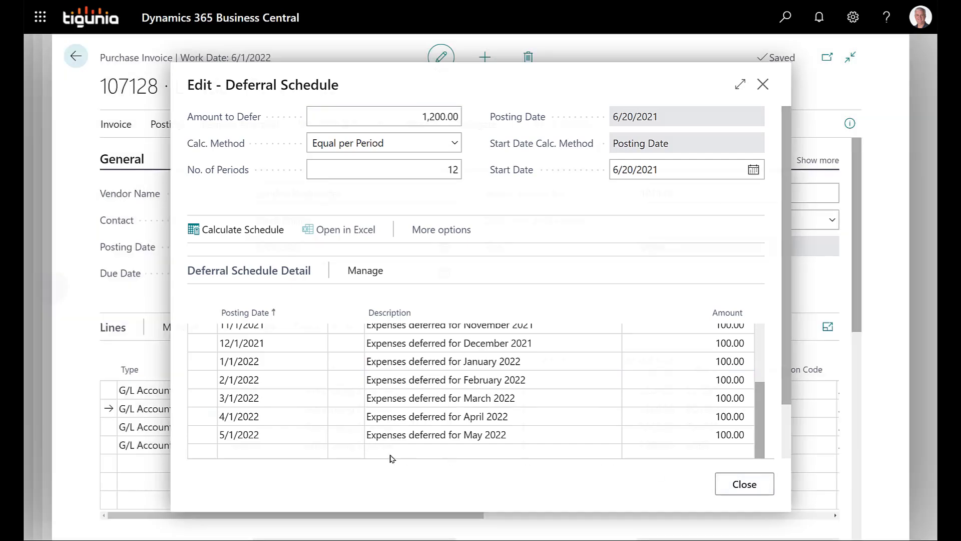
- Review the deferral schedule of the third invoice line, with code DAY12MO, through its last period and close it
left_click(433, 429)
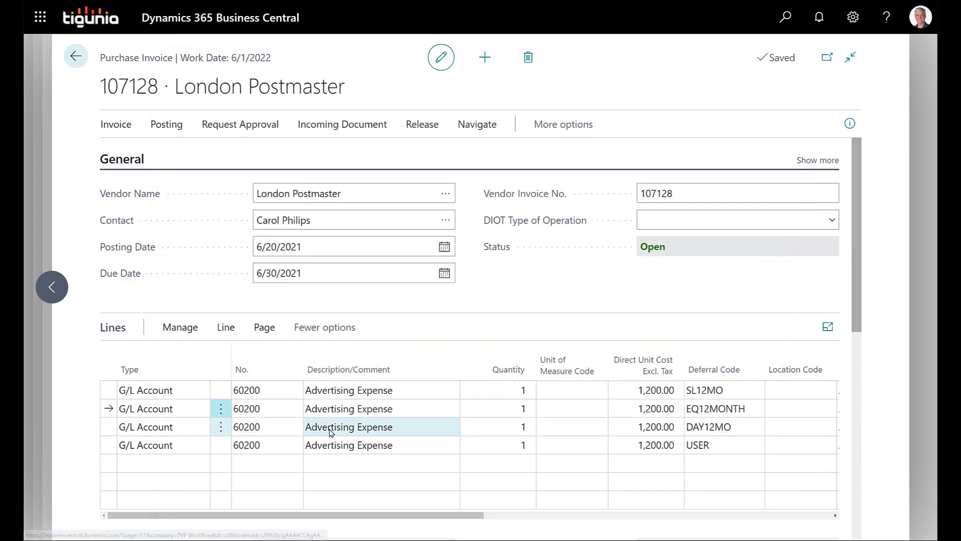
left_click(233, 333)
left_click(365, 358)
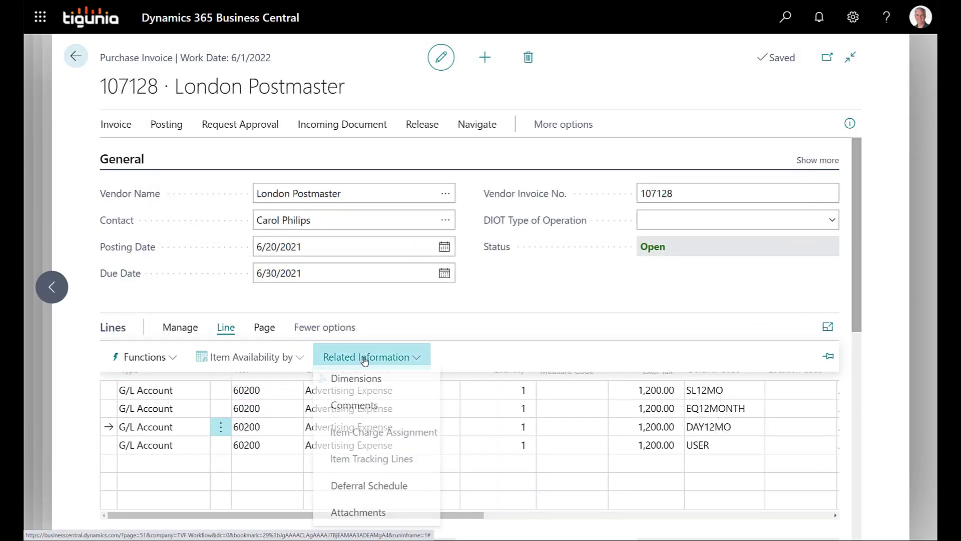
left_click(376, 491)
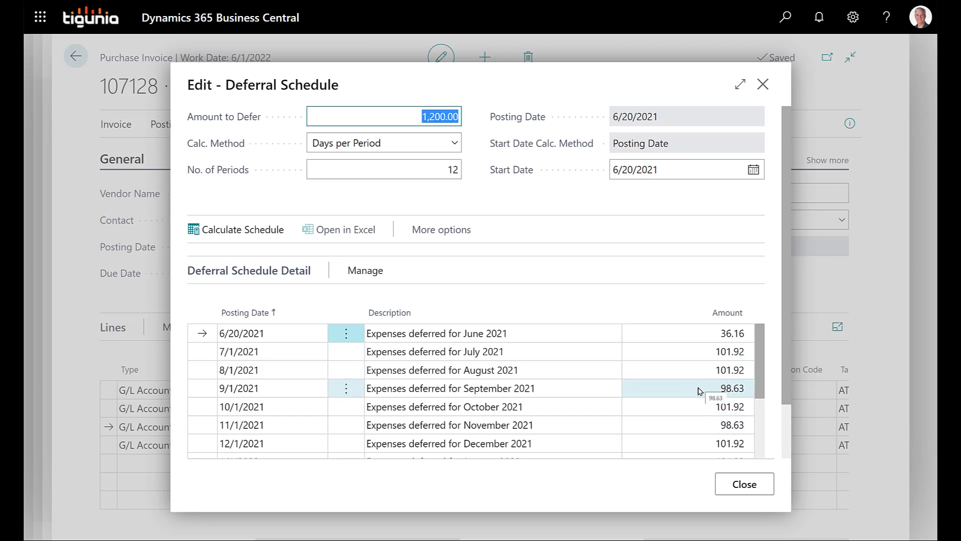
scroll(699, 391, "down", 3)
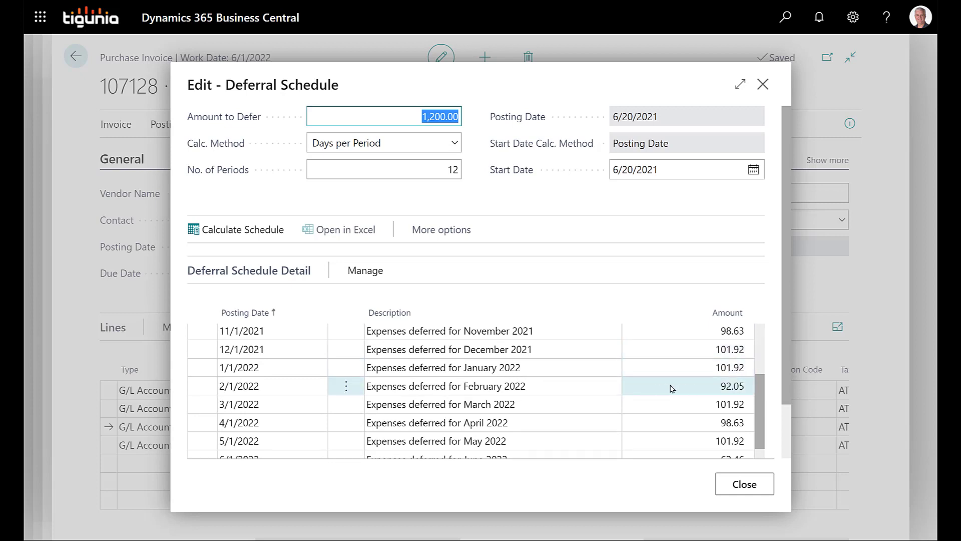
scroll(683, 391, "down", 1)
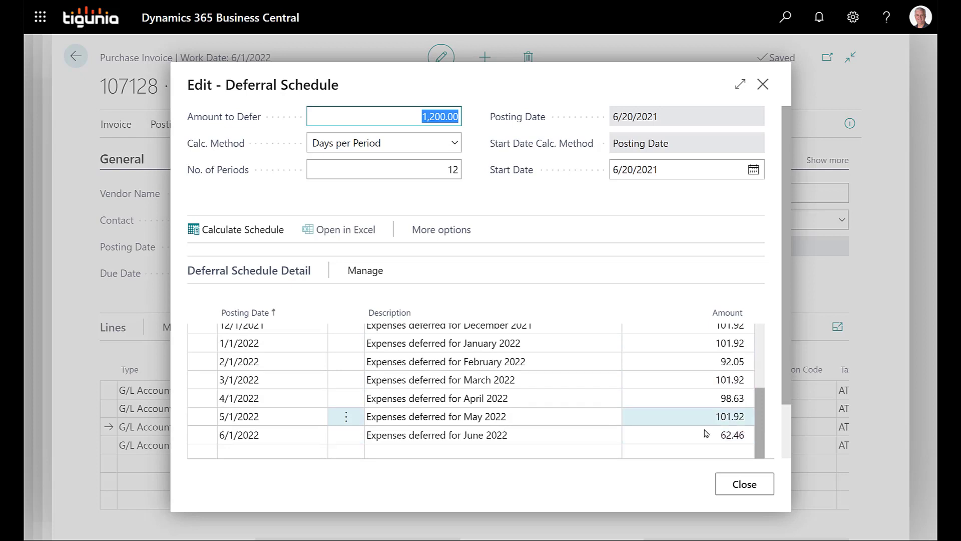
left_click(741, 484)
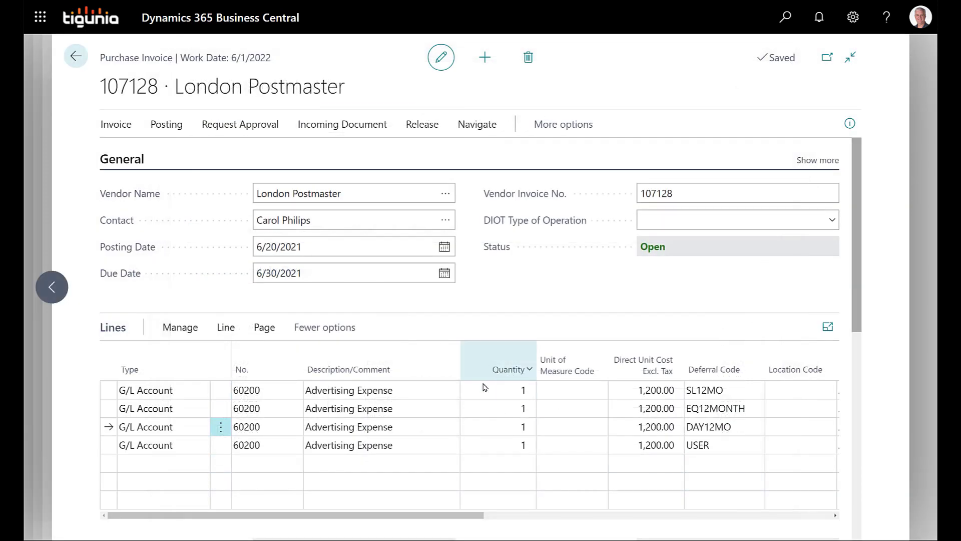
- Open the deferral schedule of the fourth invoice line, which uses deferral code USER
left_click(412, 447)
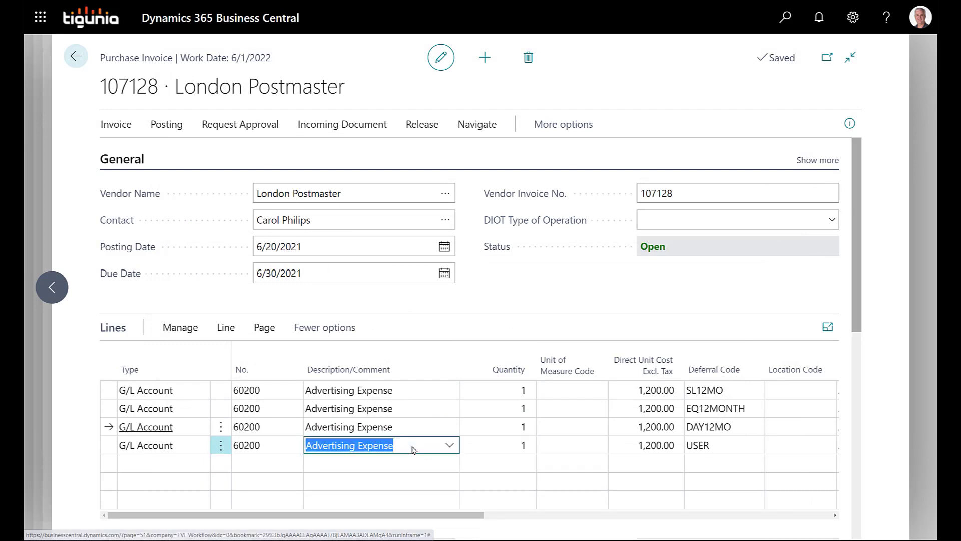
left_click(734, 445)
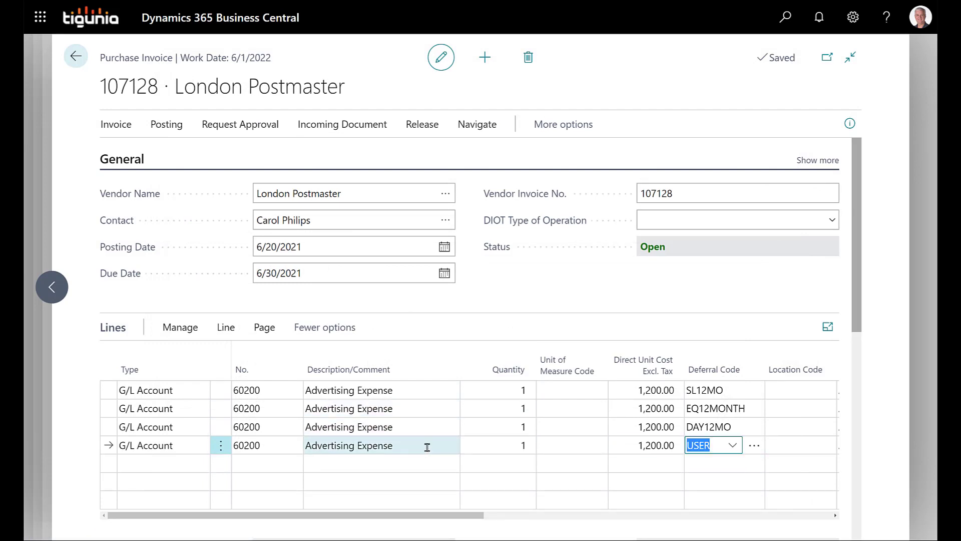
left_click(427, 447)
left_click(226, 327)
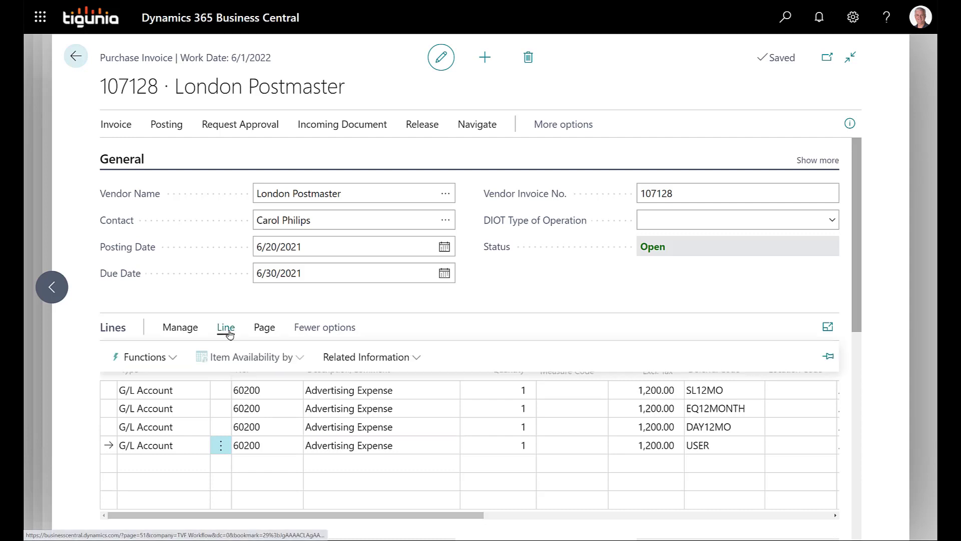
left_click(356, 361)
left_click(370, 493)
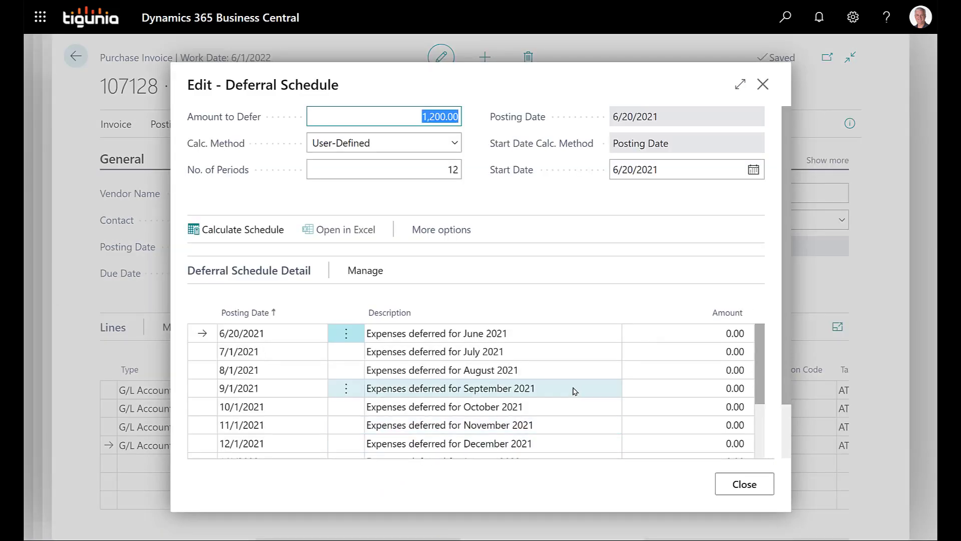
- Look through the user-defined schedule's periods and set the amounts to 150 for June 2021 and 100 for July 2021
scroll(611, 363, "down", 2)
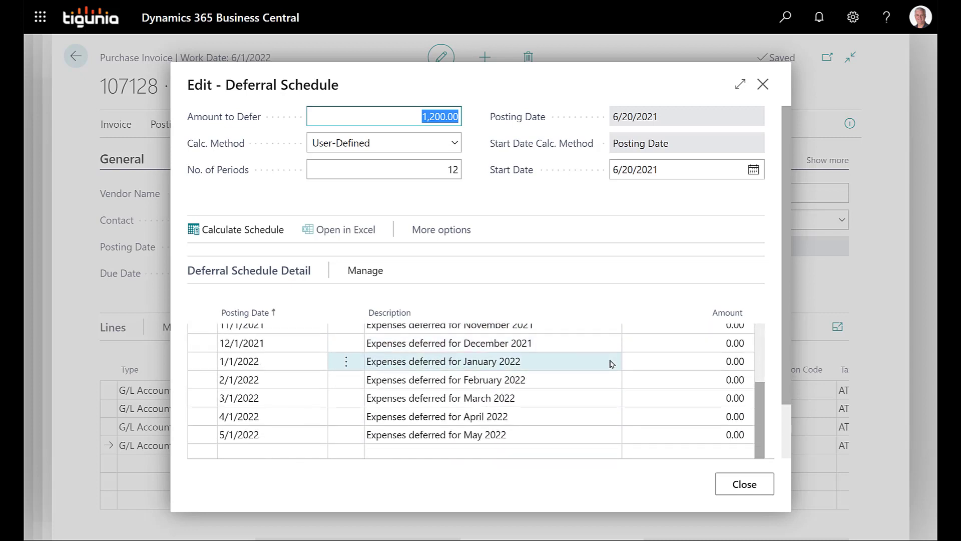
scroll(611, 362, "up", 2)
scroll(611, 363, "down", 2)
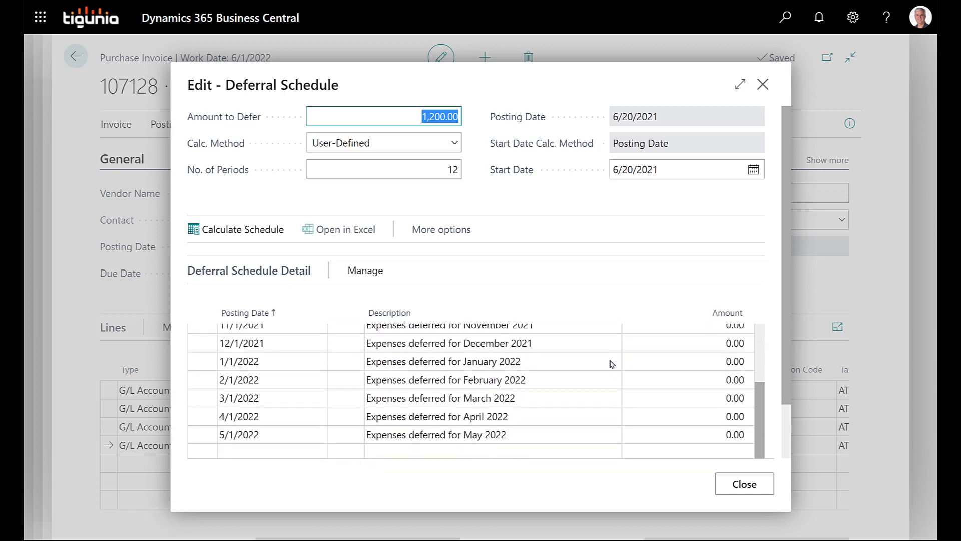
scroll(640, 364, "up", 2)
left_click(690, 333)
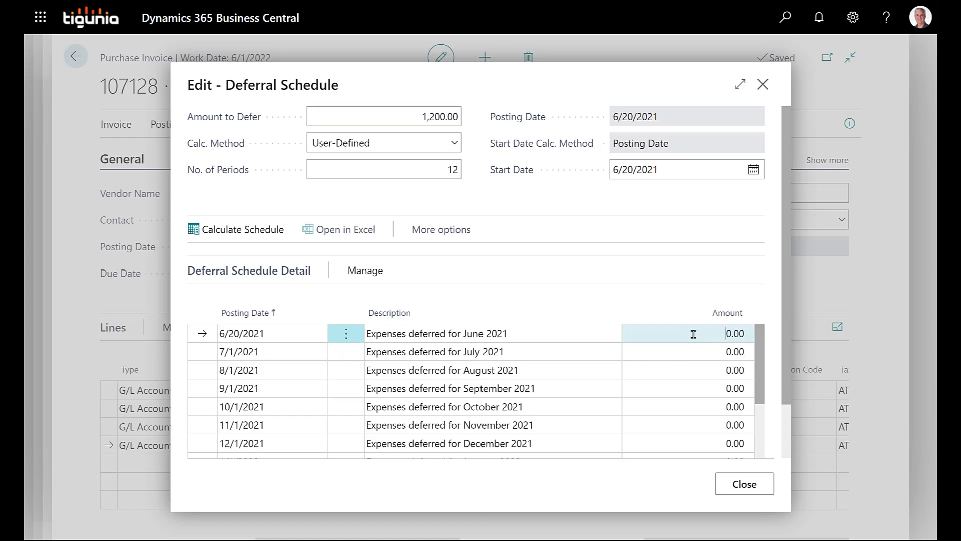
type("150")
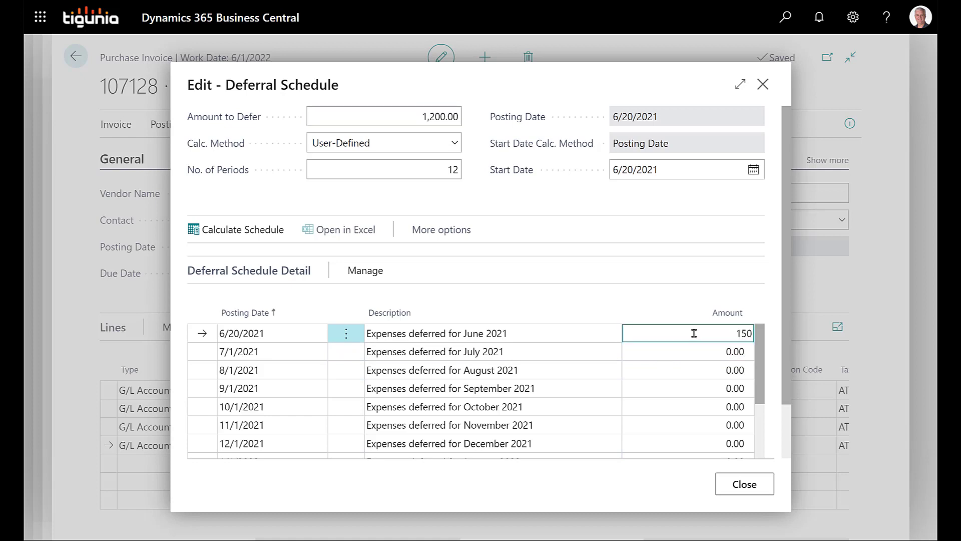
key("Return")
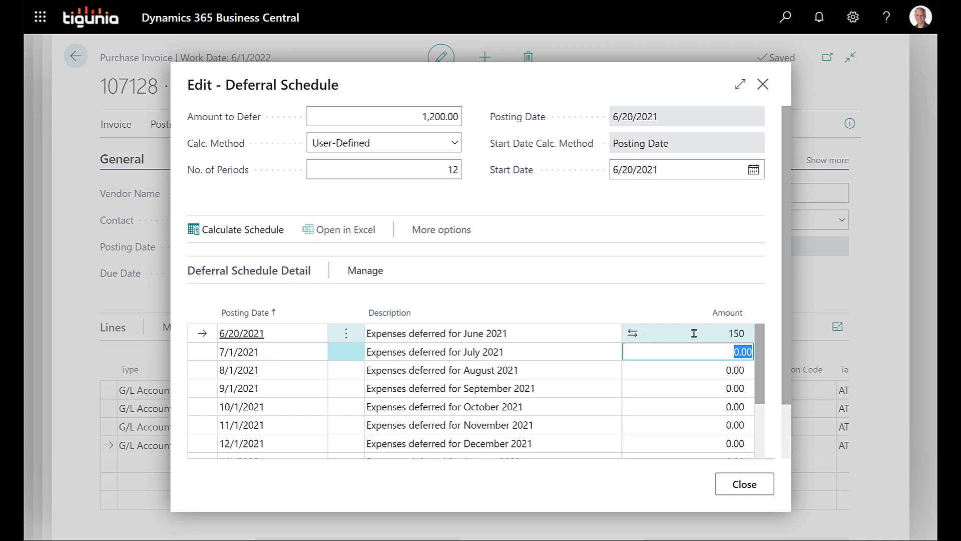
key("Down")
key("Up")
type("10")
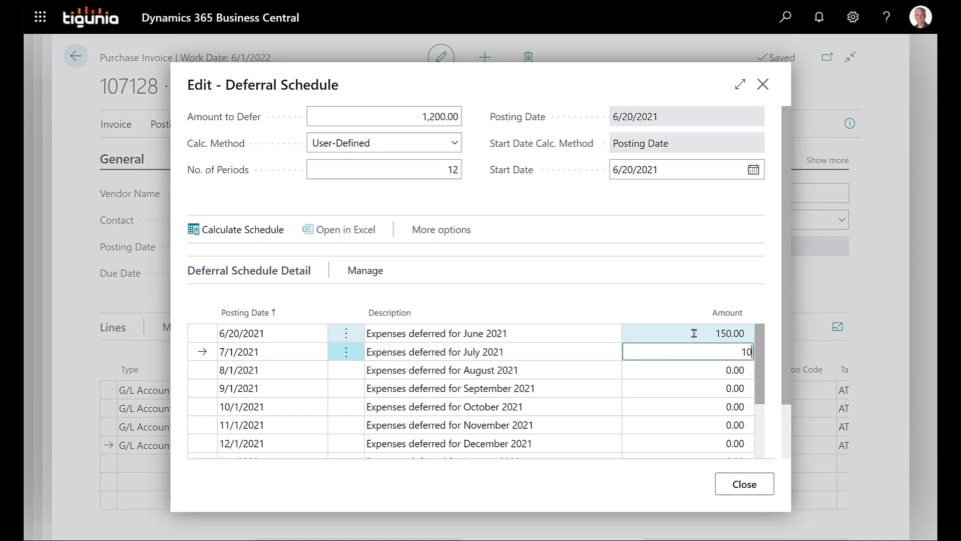
type("0")
key("Return")
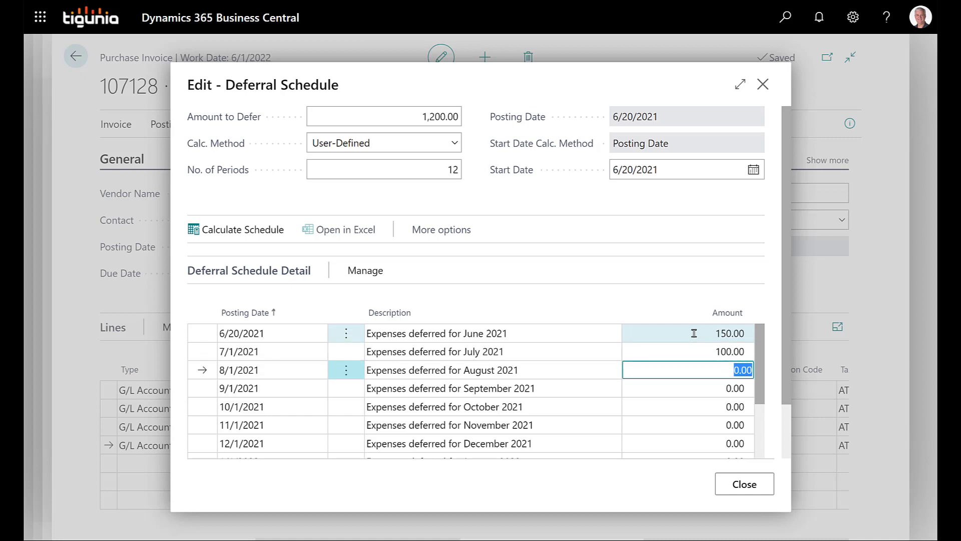
- Set the deferral amounts for August, September and October 2021 to 100 each
type("100")
key("Return")
type("100")
key("Return")
type("100")
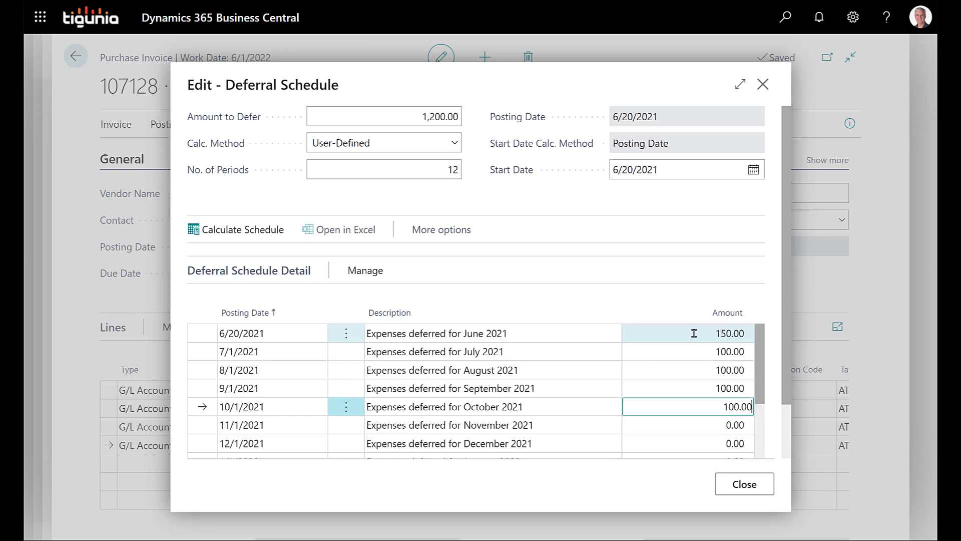
key("Return")
- Set the deferral amounts to 75 for November 2021 and 120 for December 2021
type("75")
key("Return")
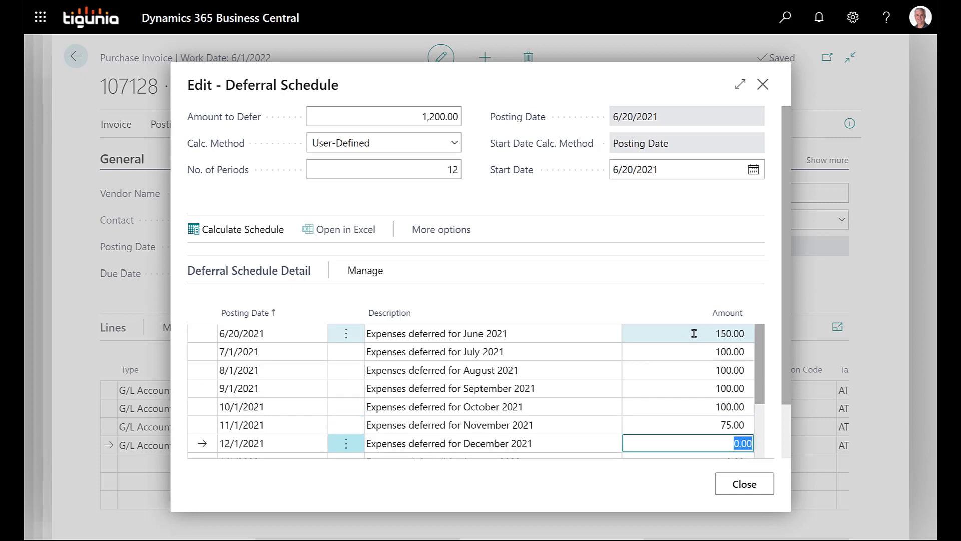
type("120")
key("Return")
key("Return")
key("Return")
key("Return")
key("Return")
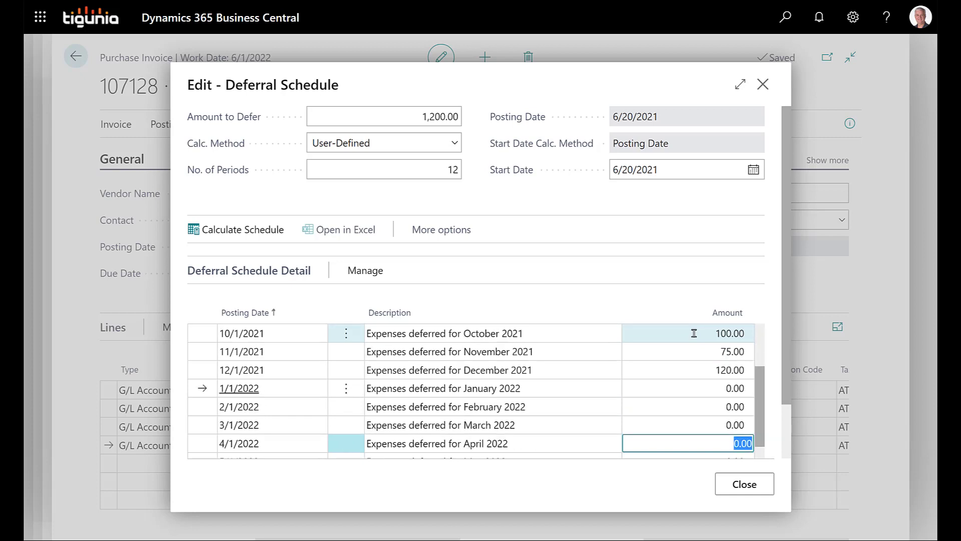
- Set the deferral amounts for January and February 2022 to 50 each
key("Up")
key("Up")
key("Up")
key("Up")
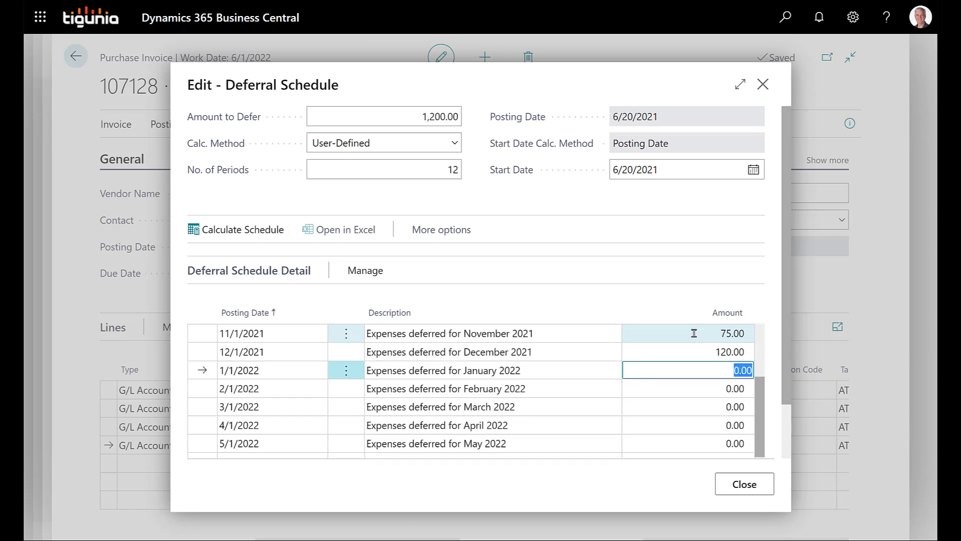
type("50")
key("Return")
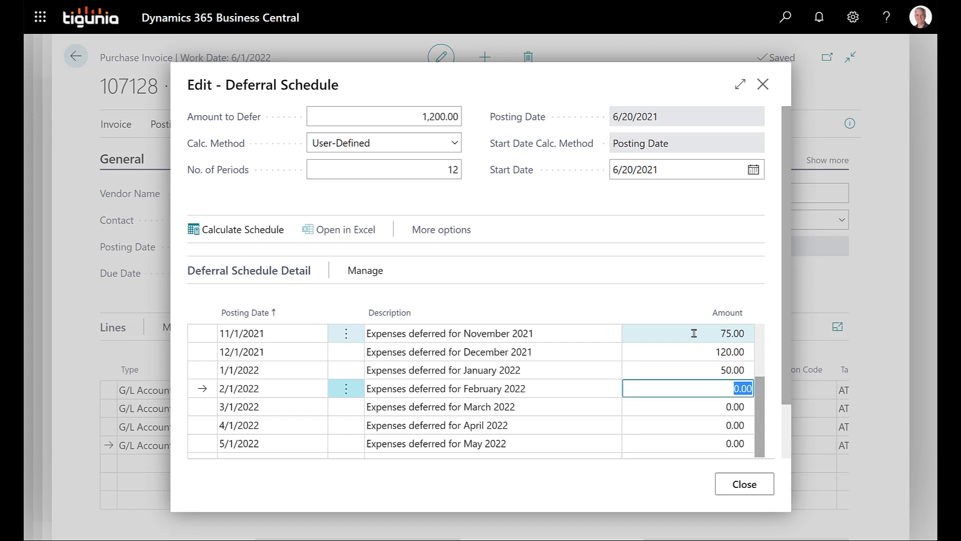
type("50")
key("Return")
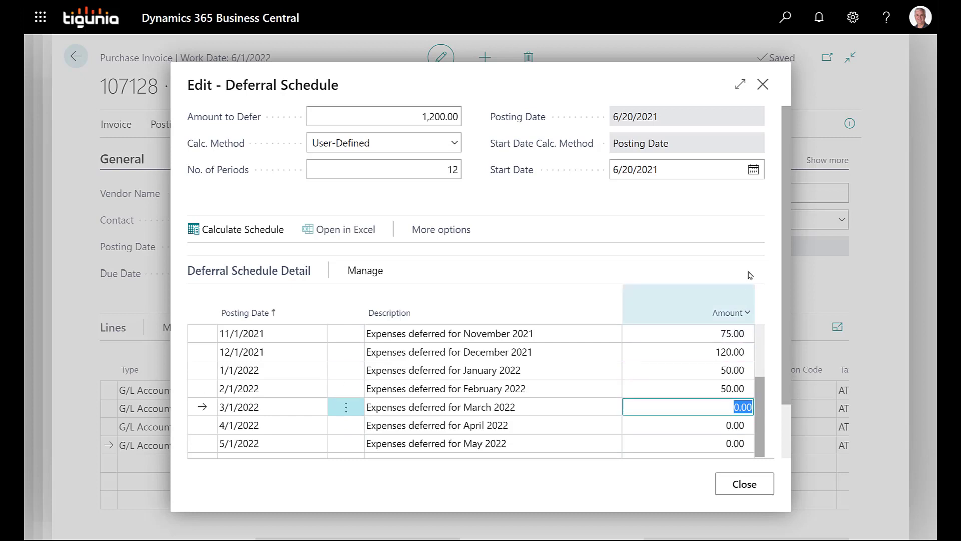
- Set the deferral amounts for March and April 2022 to 100 each, with the schedule's total amount in view
scroll(788, 259, "down", 1)
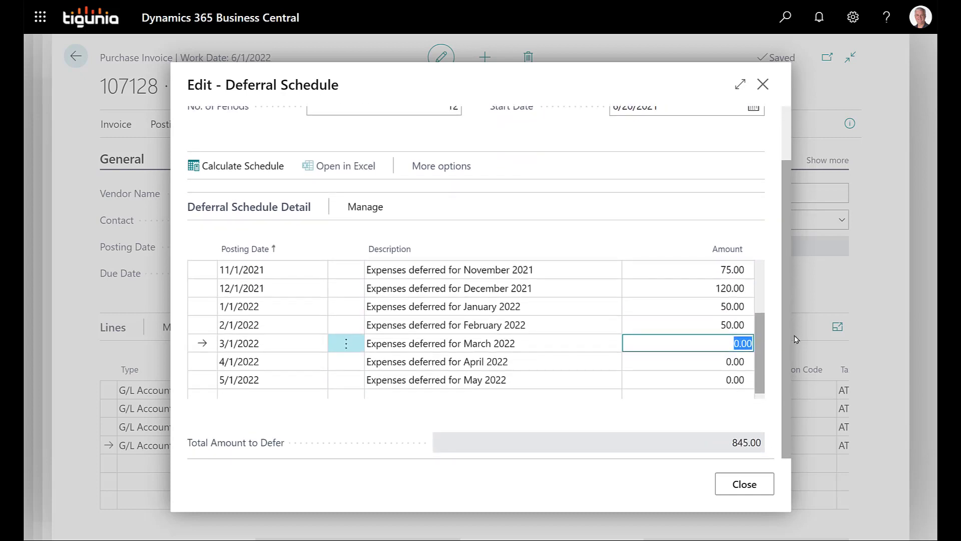
type("100")
key("Return")
type("100")
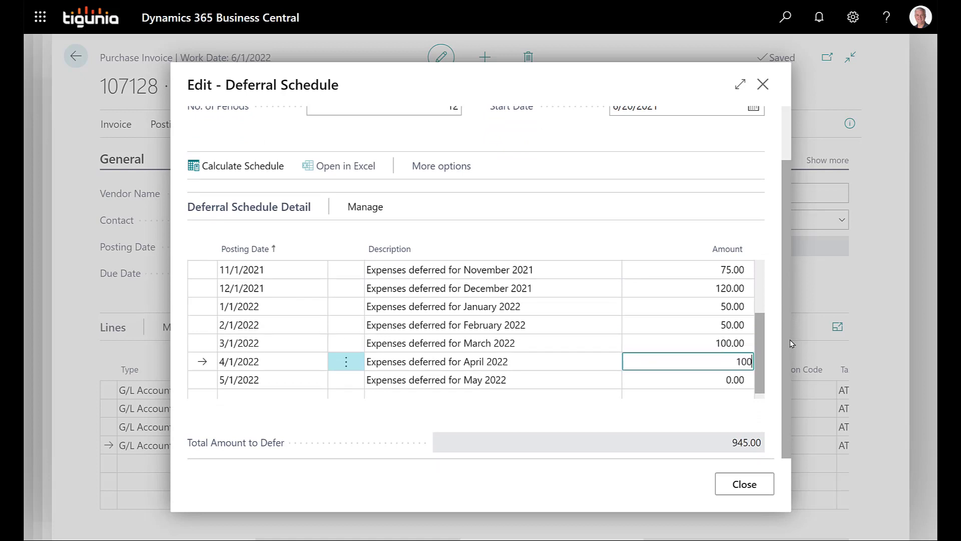
key("Return")
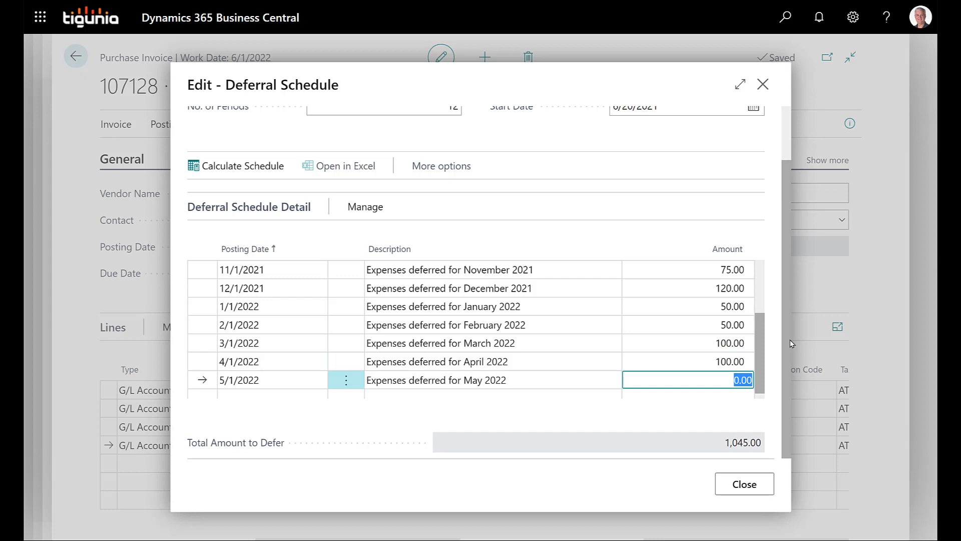
- Set the May 2022 deferral amount to 155 and close the deferral schedule
type("155")
key("Up")
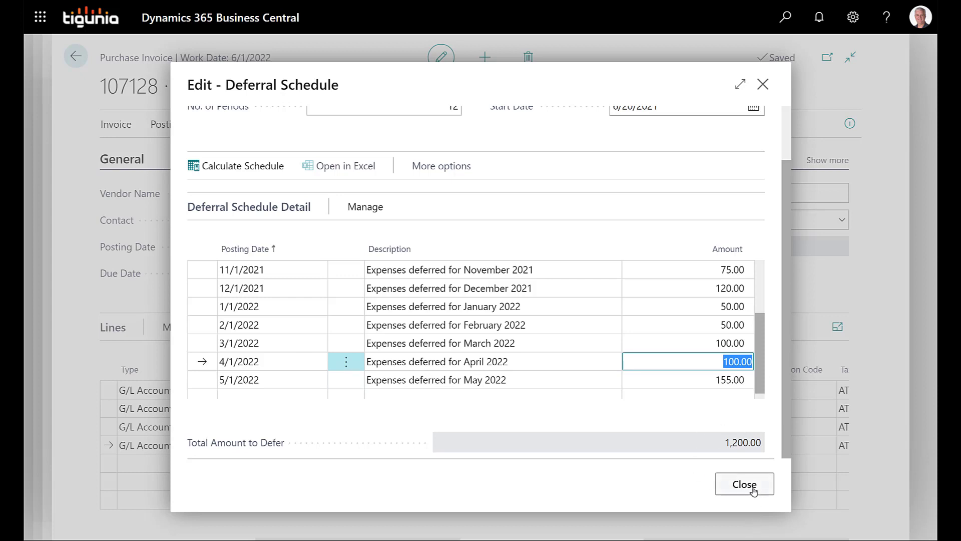
left_click(726, 488)
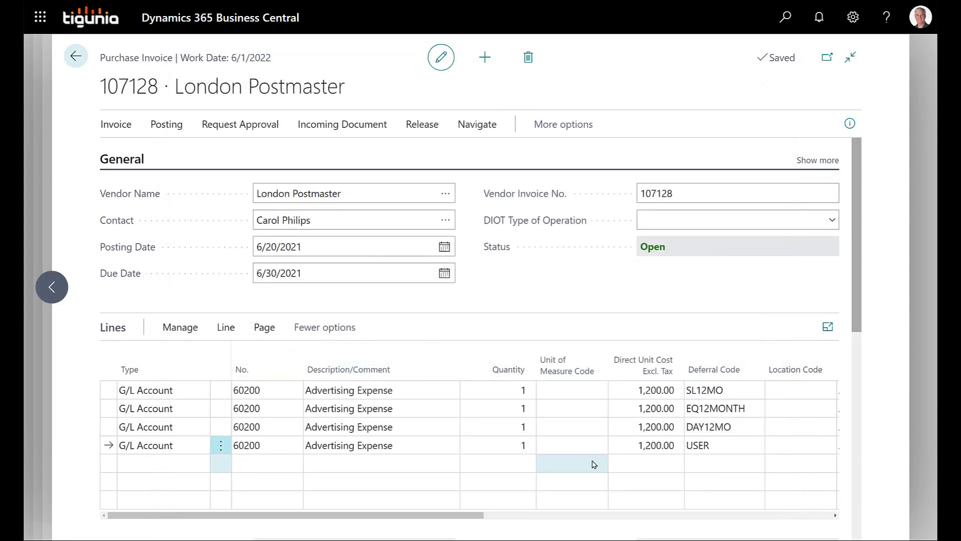
- Post the purchase invoice and confirm the posting
left_click(166, 125)
left_click(132, 160)
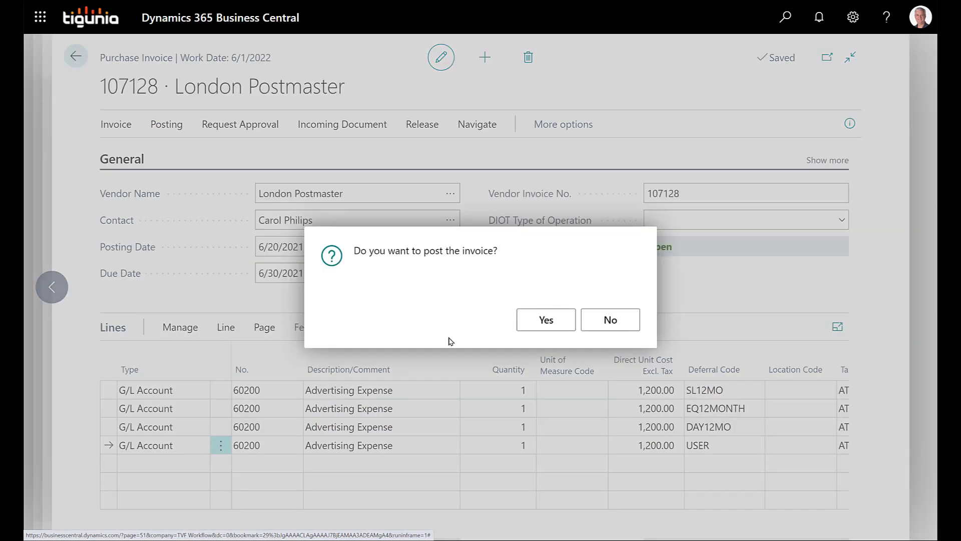
left_click(547, 319)
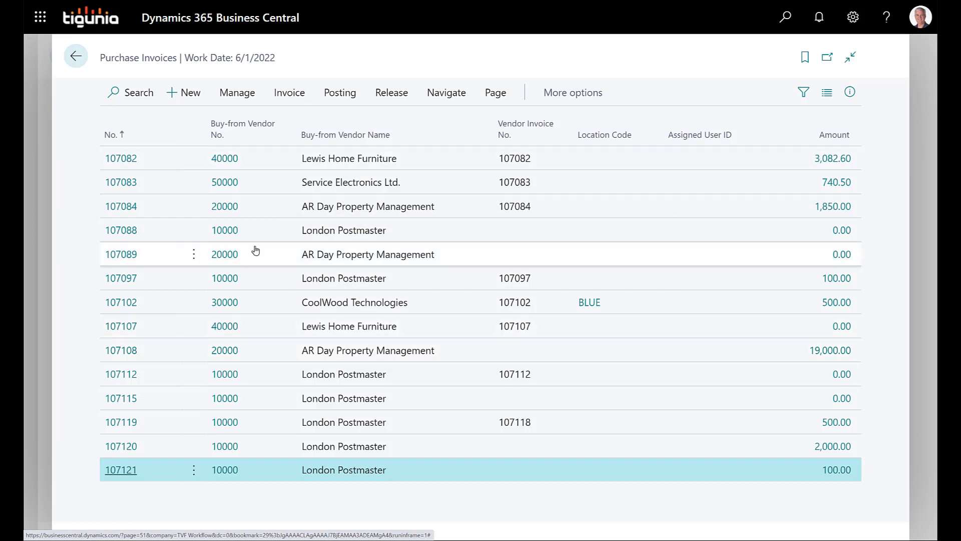
- Search for "gen led en", open General Ledger Entries, and sort them by entry number in descending order
left_click(784, 18)
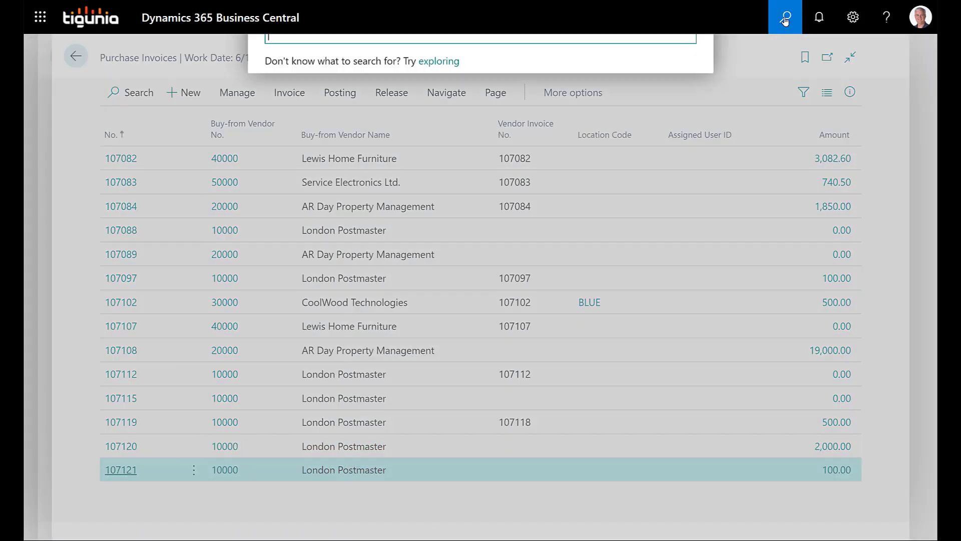
type("gen le")
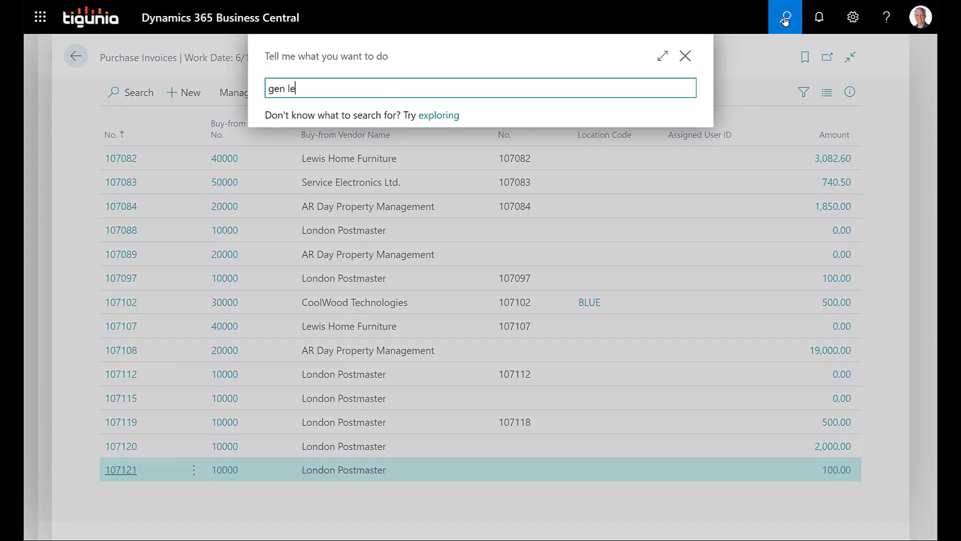
type("d en")
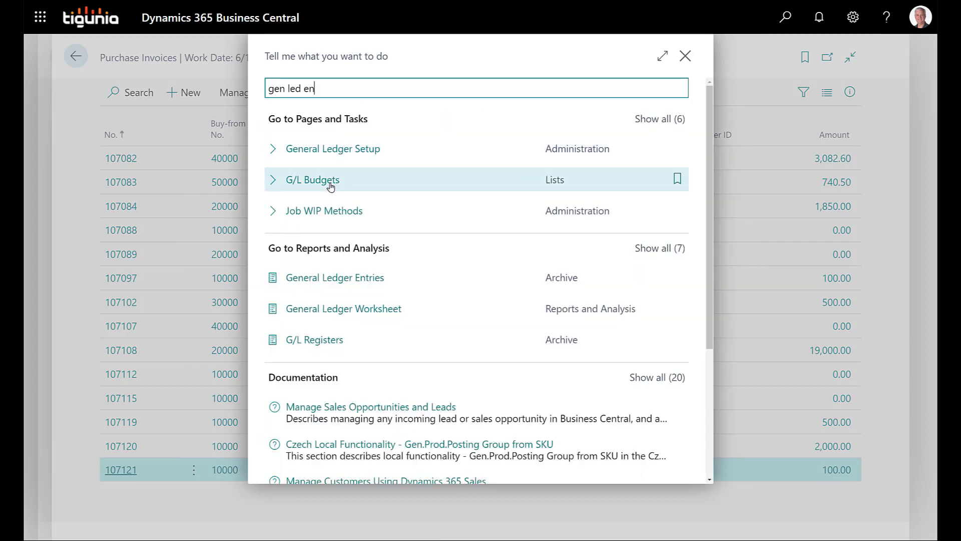
left_click(347, 283)
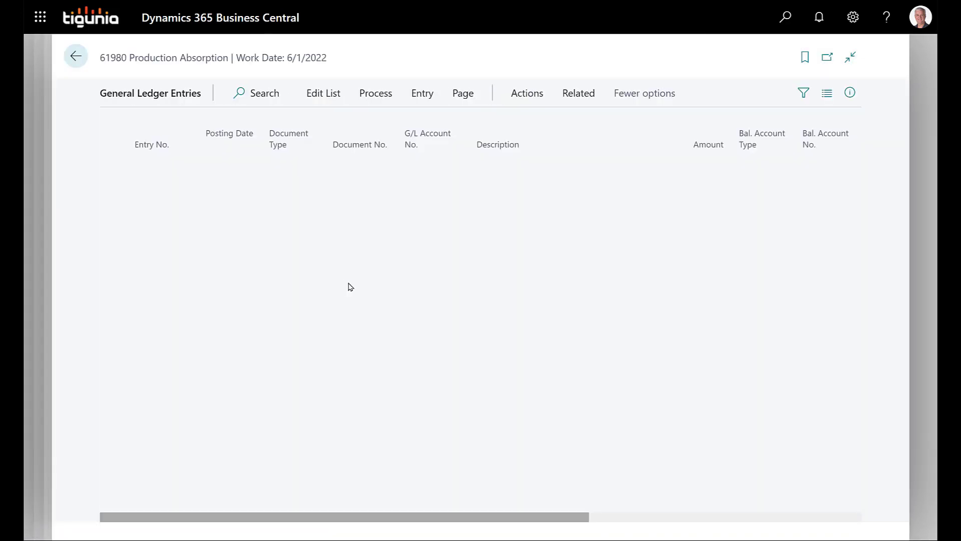
left_click(173, 146)
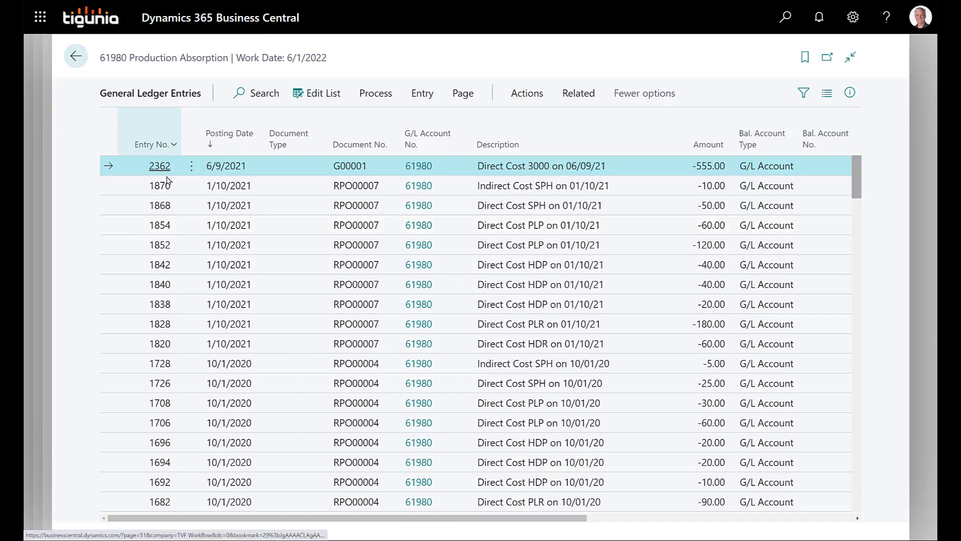
left_click(132, 198)
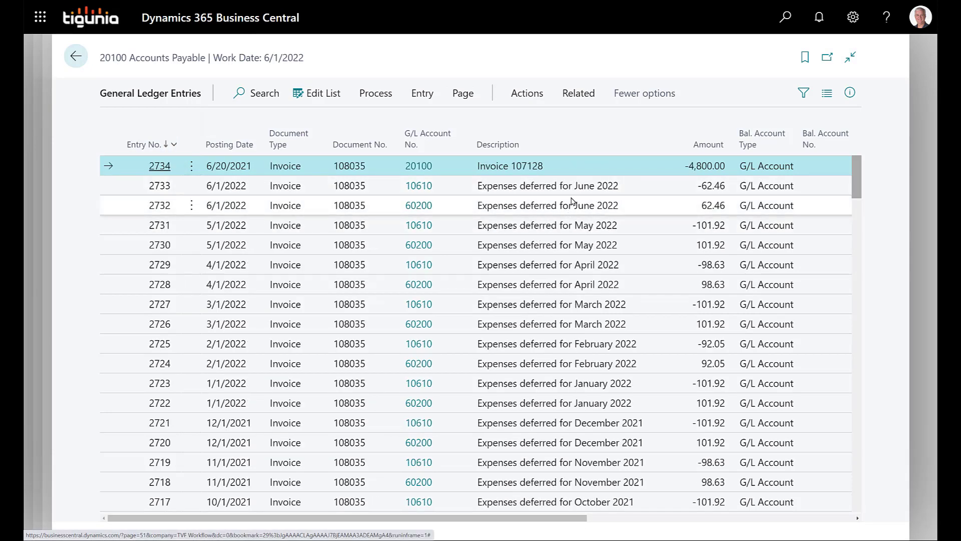
- Examine the general ledger entries of the posted invoice, covering the deferred expenses of all four lines back to its first entry
scroll(559, 206, "down", 3)
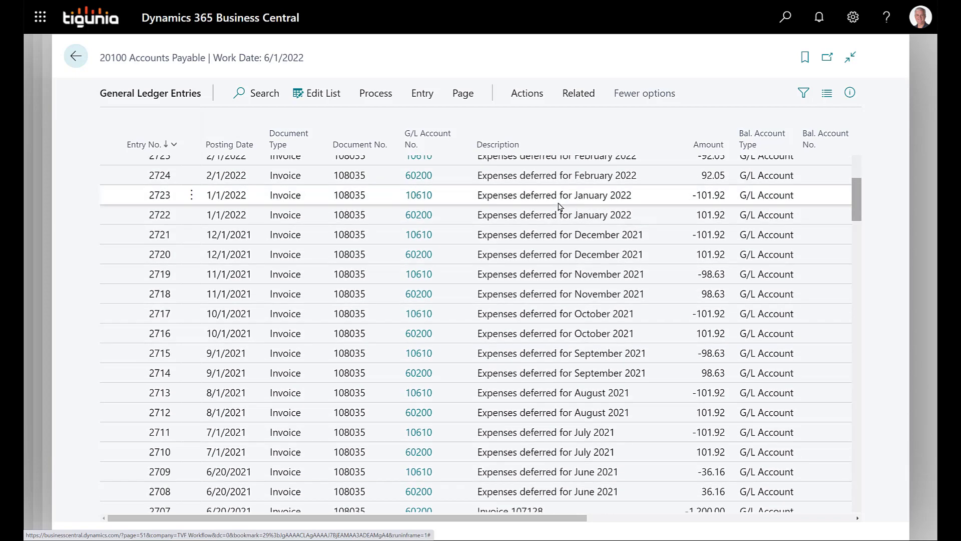
scroll(560, 206, "down", 10)
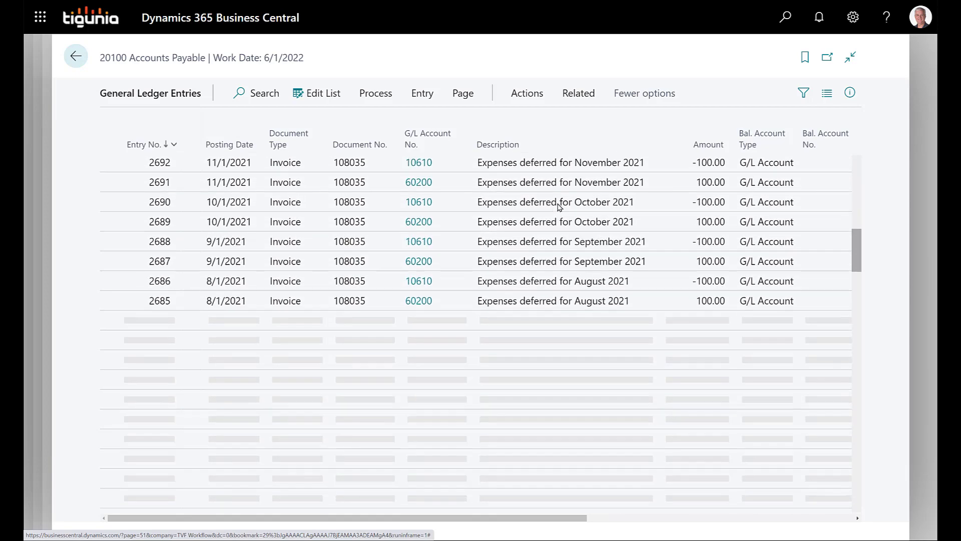
scroll(560, 206, "down", 3)
scroll(560, 206, "down", 6)
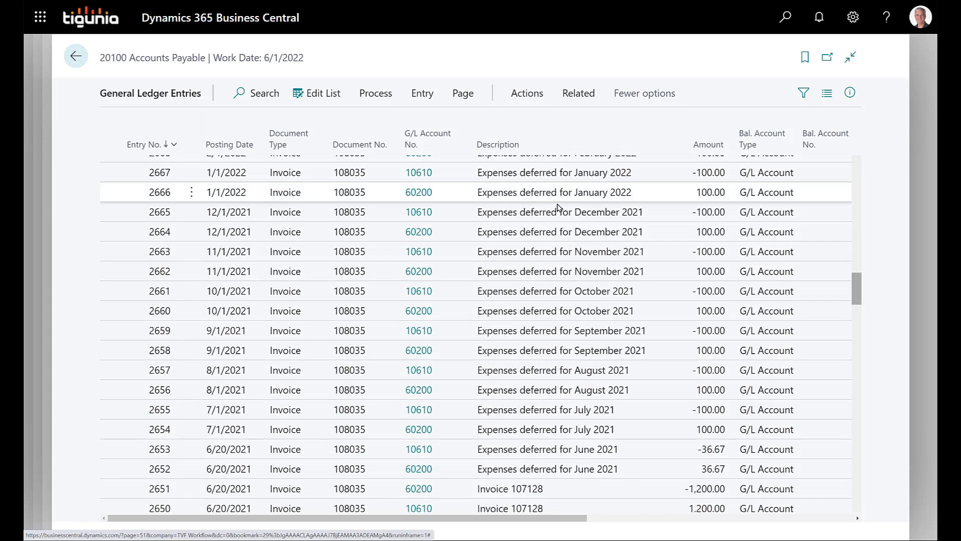
scroll(560, 206, "down", 5)
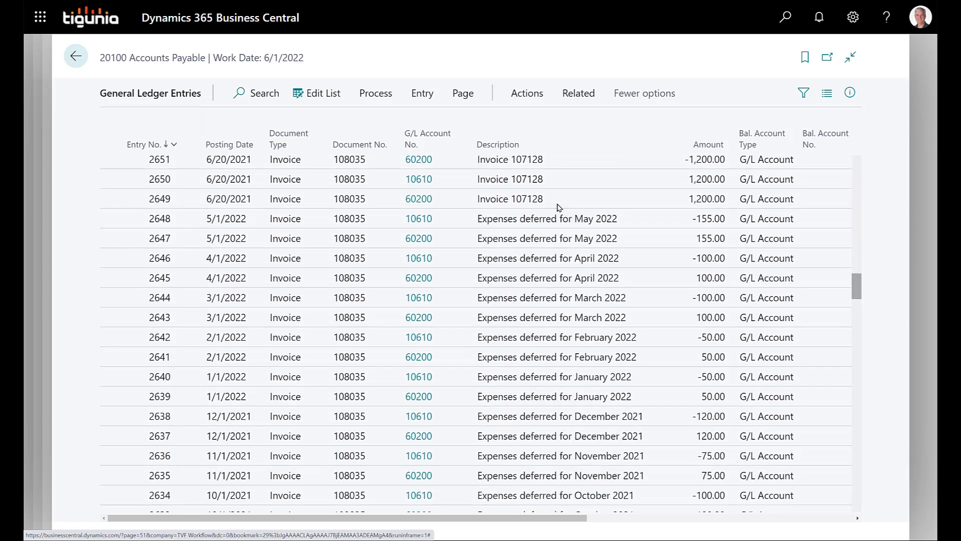
scroll(560, 206, "down", 5)
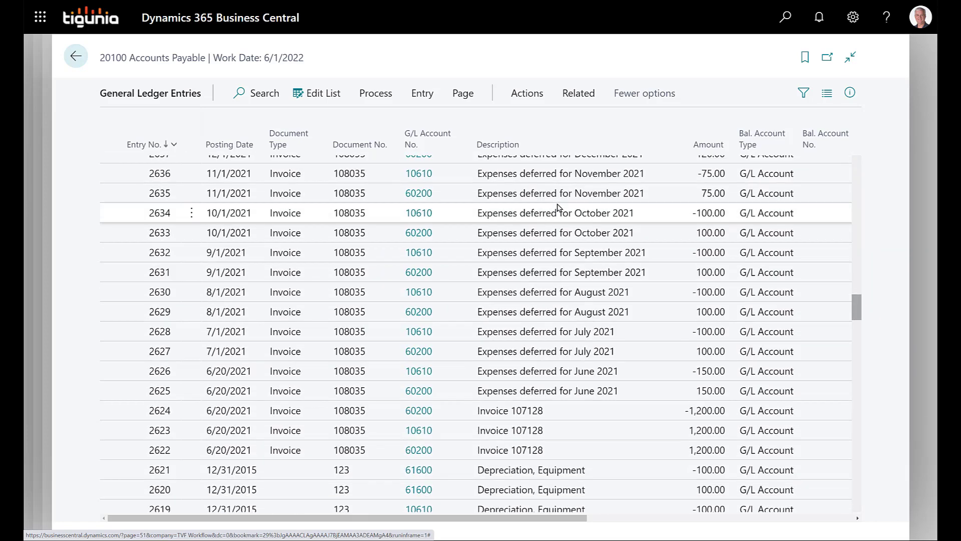
- Review the posted invoice's general ledger entries from its first entry back up to the latest Accounts Payable entry
scroll(558, 207, "up", 2)
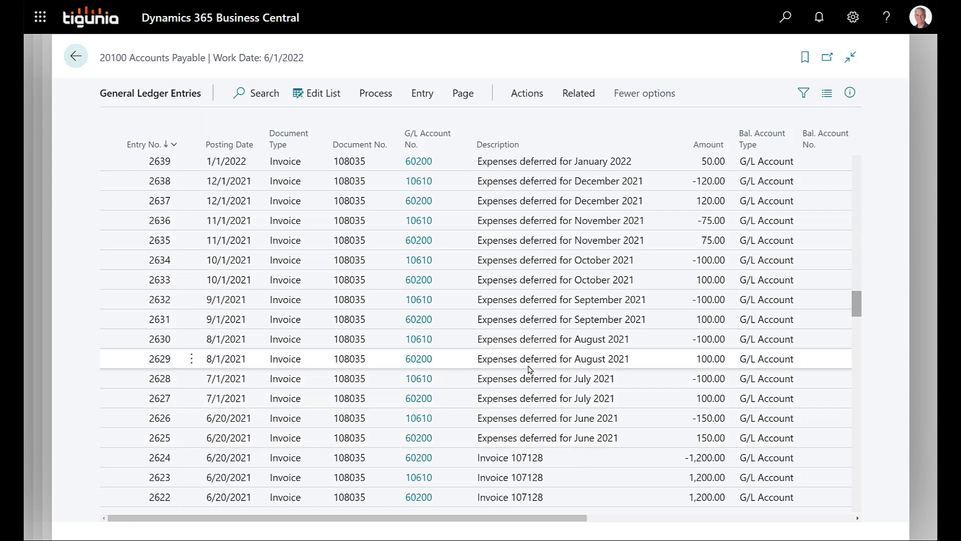
scroll(528, 367, "up", 1)
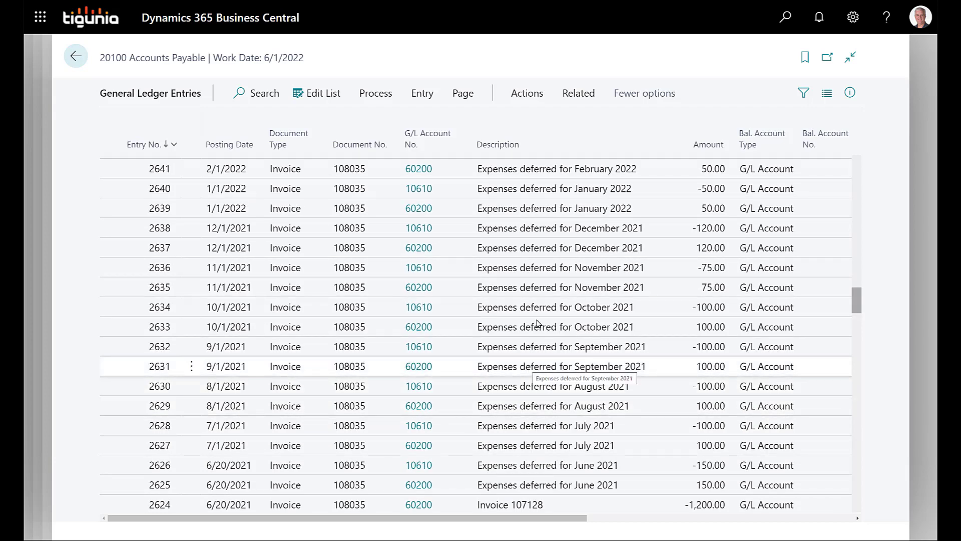
scroll(516, 274, "up", 5)
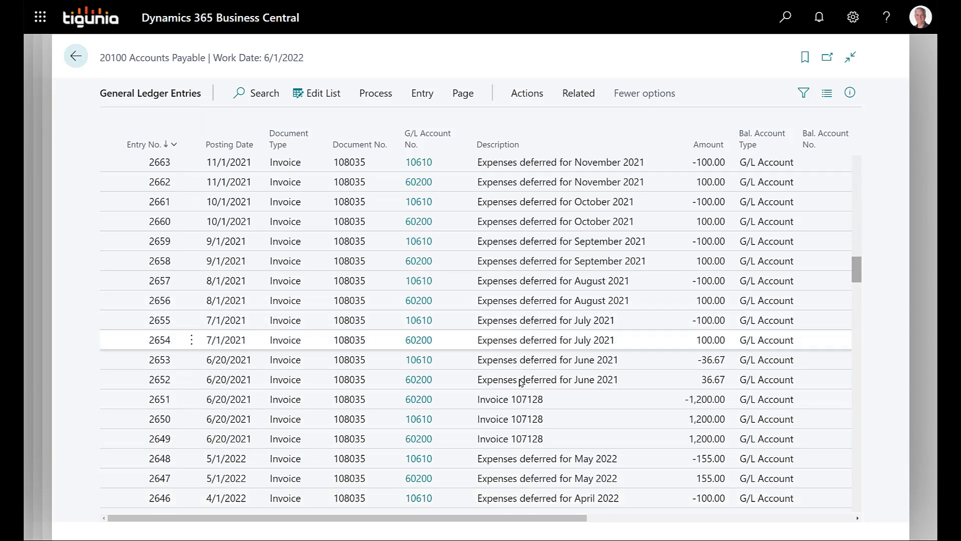
scroll(521, 400, "up", 4)
scroll(520, 400, "up", 5)
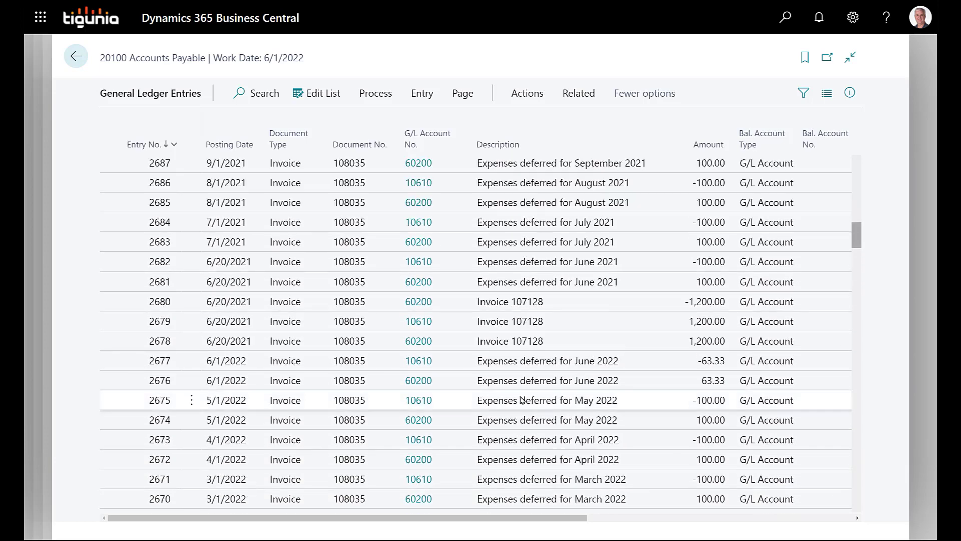
scroll(515, 399, "up", 2)
scroll(511, 399, "up", 6)
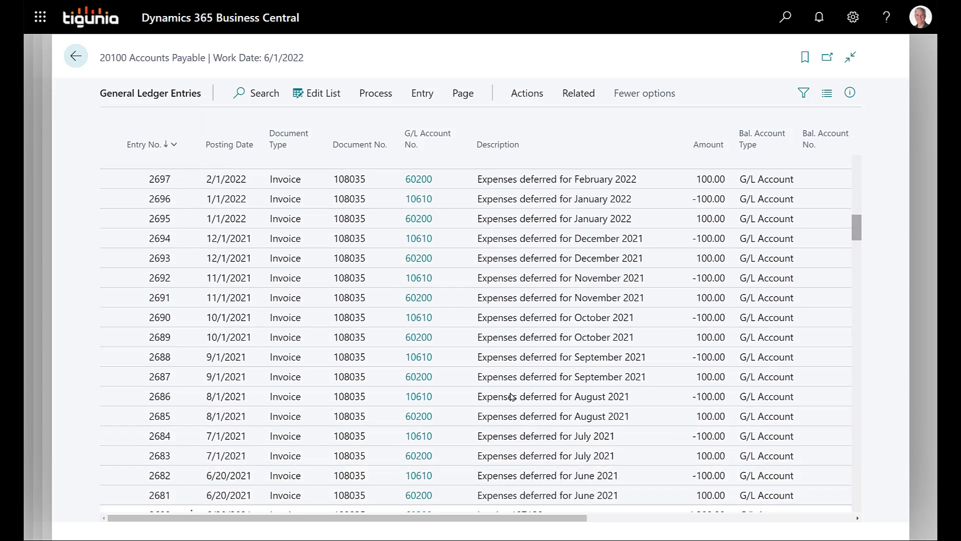
scroll(547, 359, "up", 6)
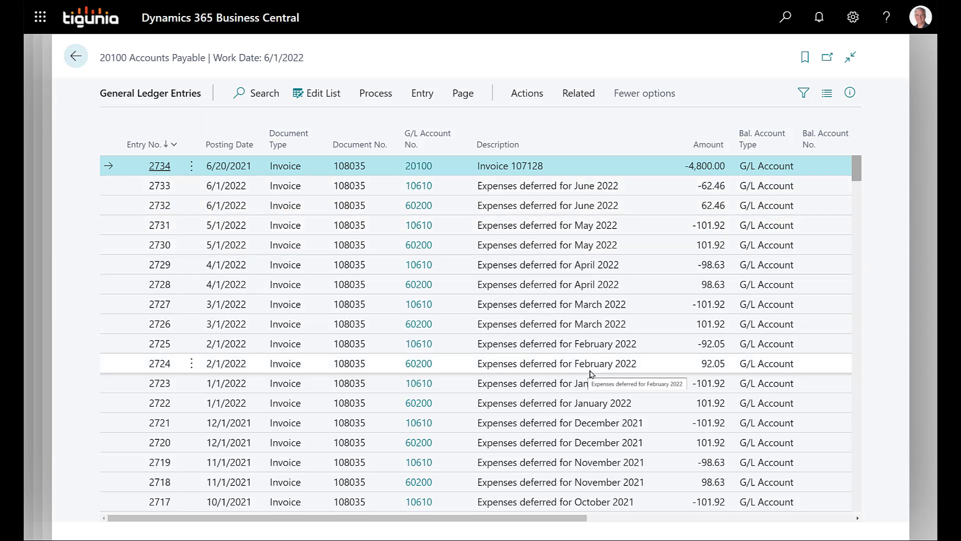
- Search for "deferr", open Deferral Templates, and open the card of the SL12MO straight-line template
left_click(784, 17)
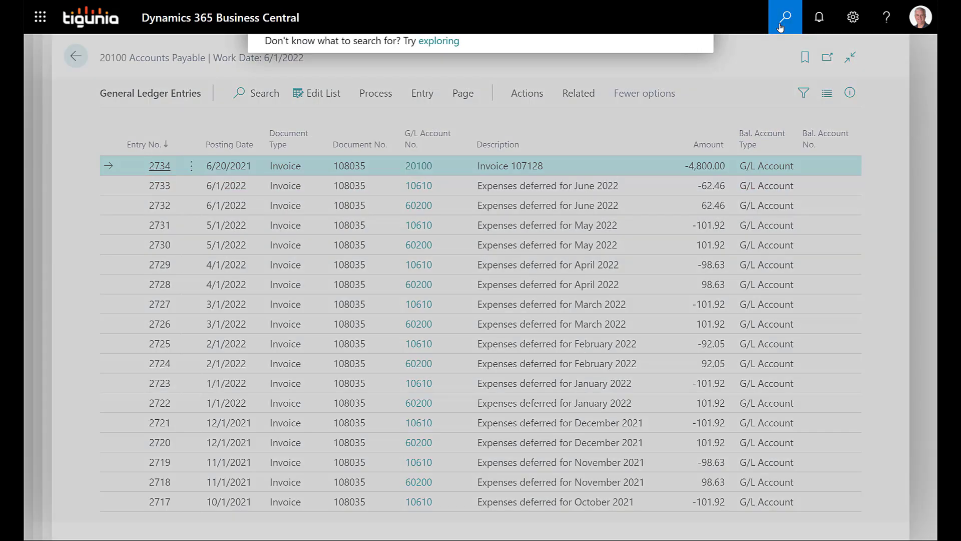
type("deferr")
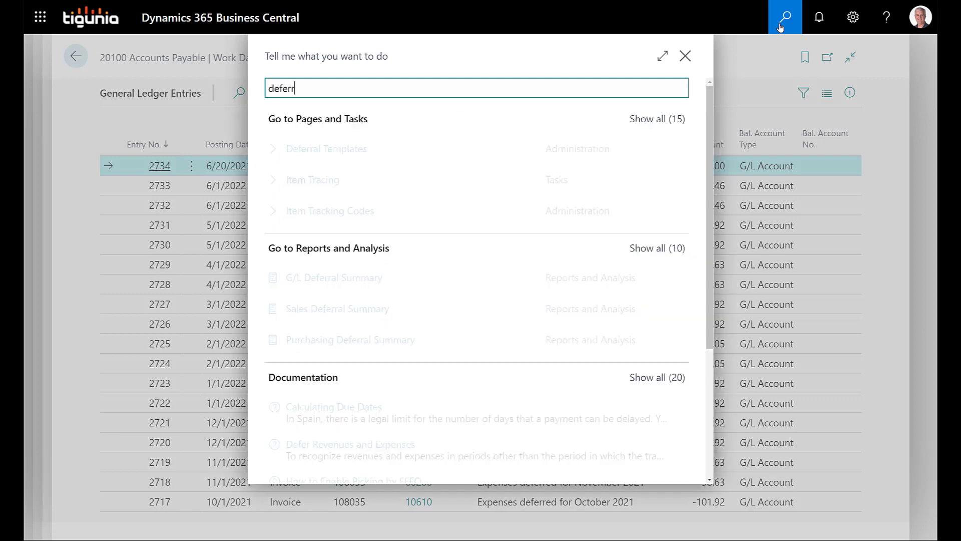
left_click(320, 149)
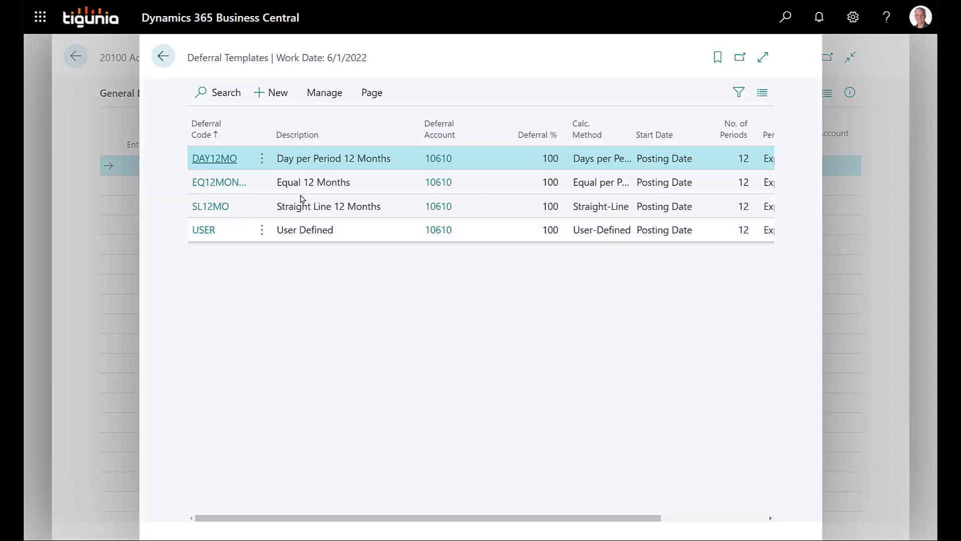
left_click(209, 207)
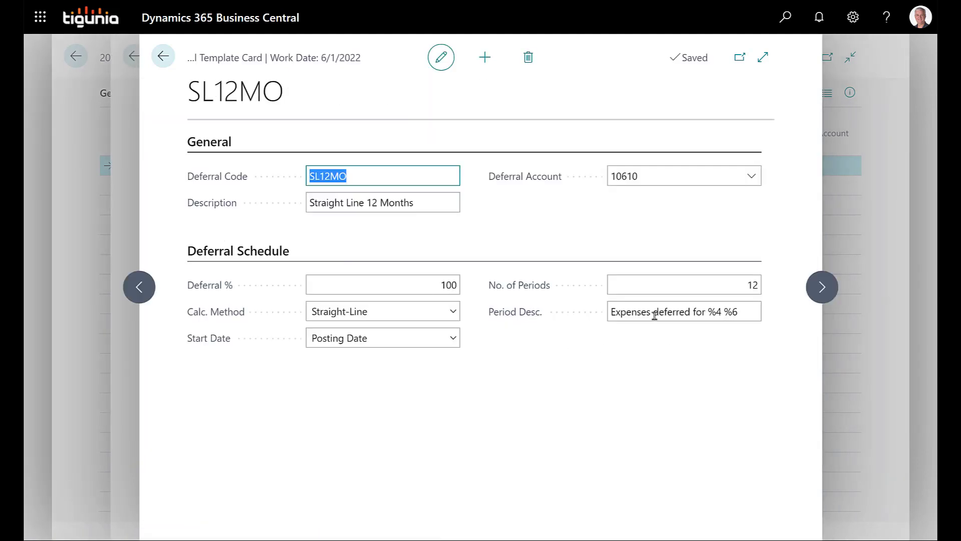